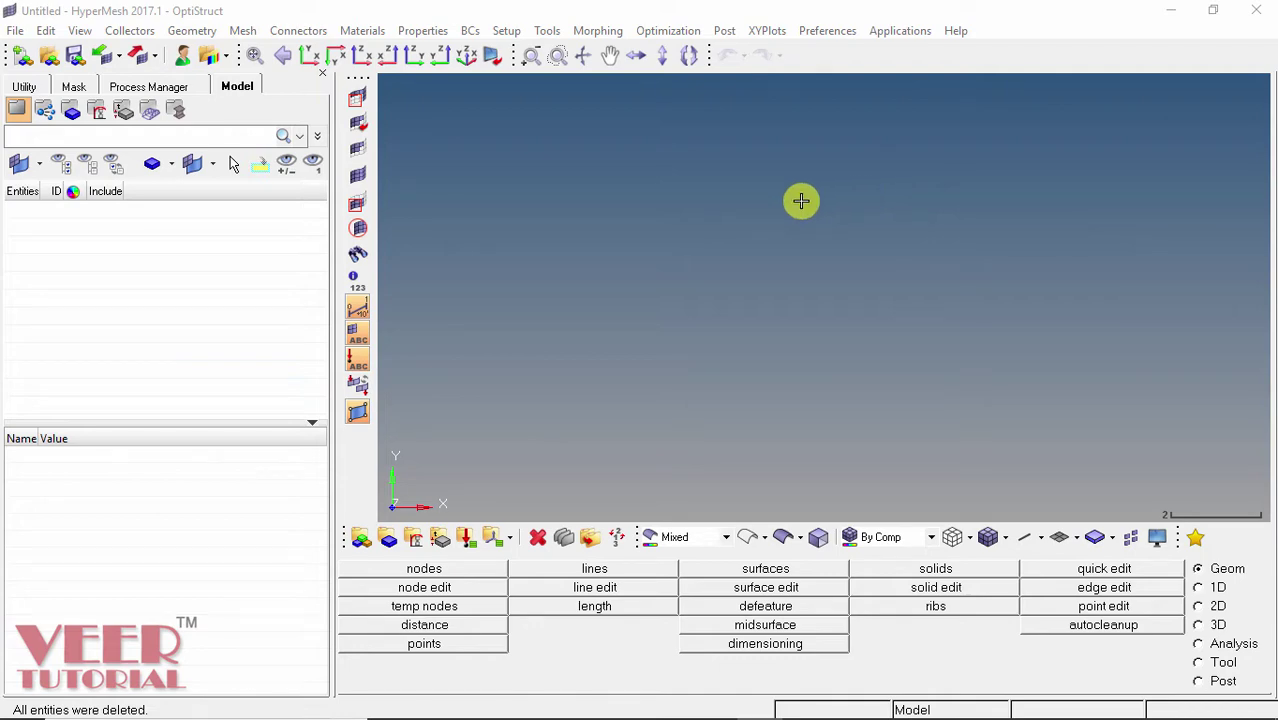
Open the model file clip_defeature.hm.
{"action": "left_click", "coordinate": [50, 57]}
{"action": "scroll", "coordinate": [570, 311], "scroll_direction": "down", "scroll_amount": 2}
{"action": "scroll", "coordinate": [583, 357], "scroll_direction": "down", "scroll_amount": 3}
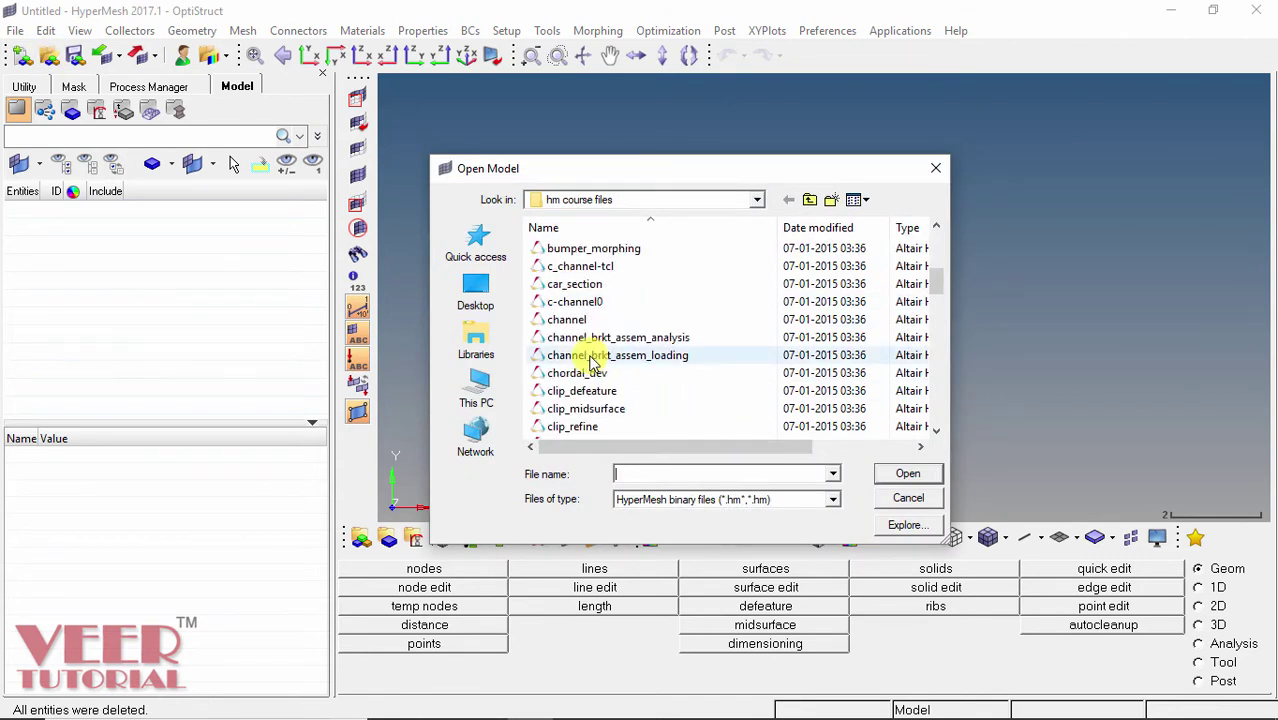
{"action": "scroll", "coordinate": [615, 368], "scroll_direction": "down", "scroll_amount": 1}
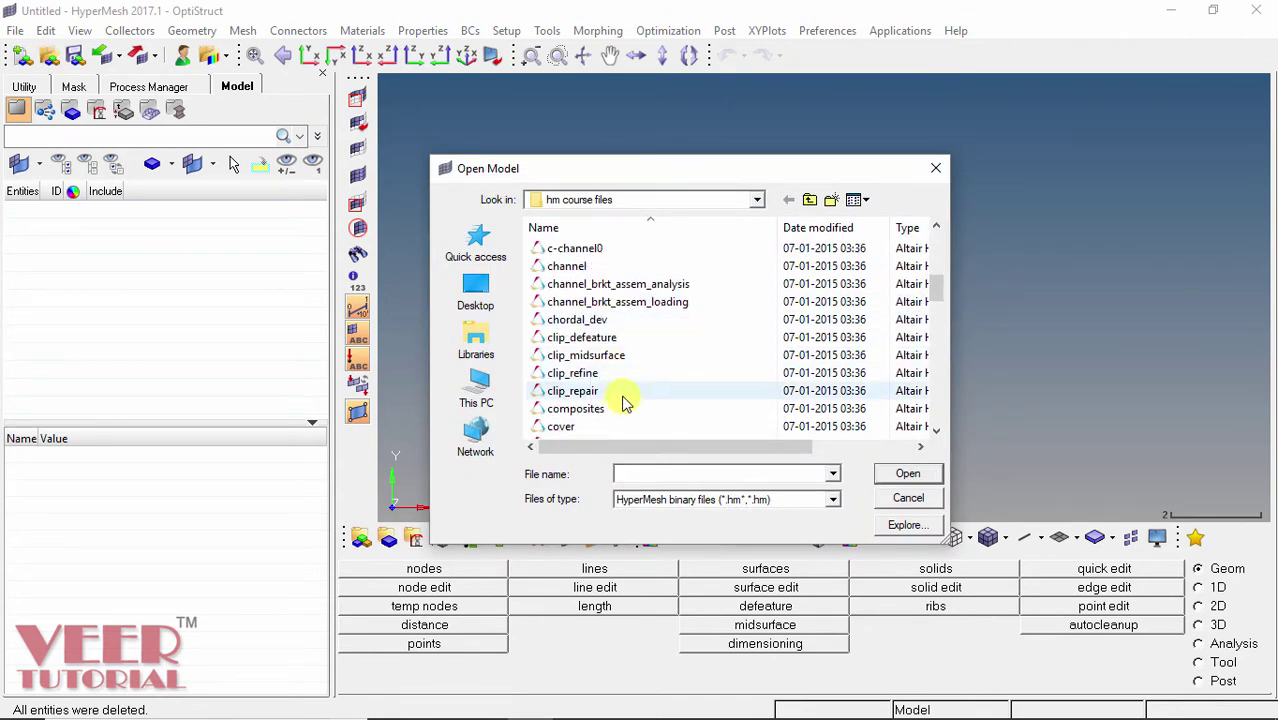
{"action": "left_click", "coordinate": [590, 337]}
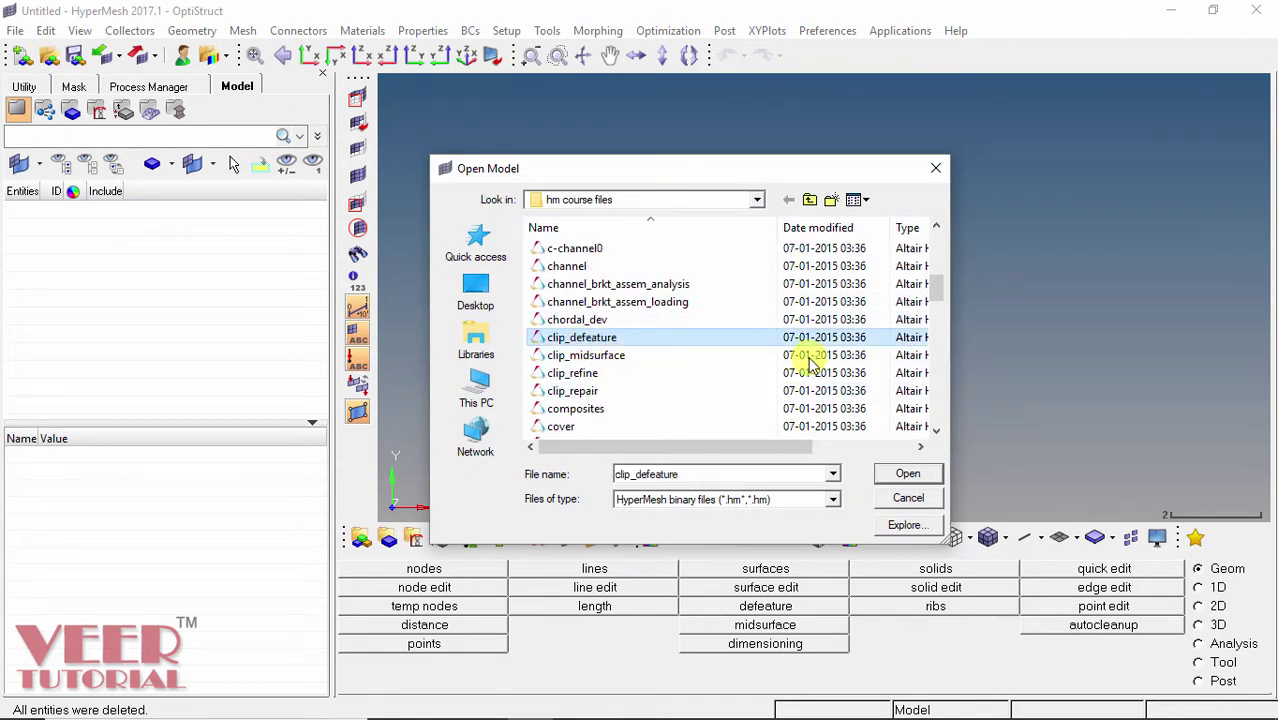
{"action": "left_click", "coordinate": [907, 473]}
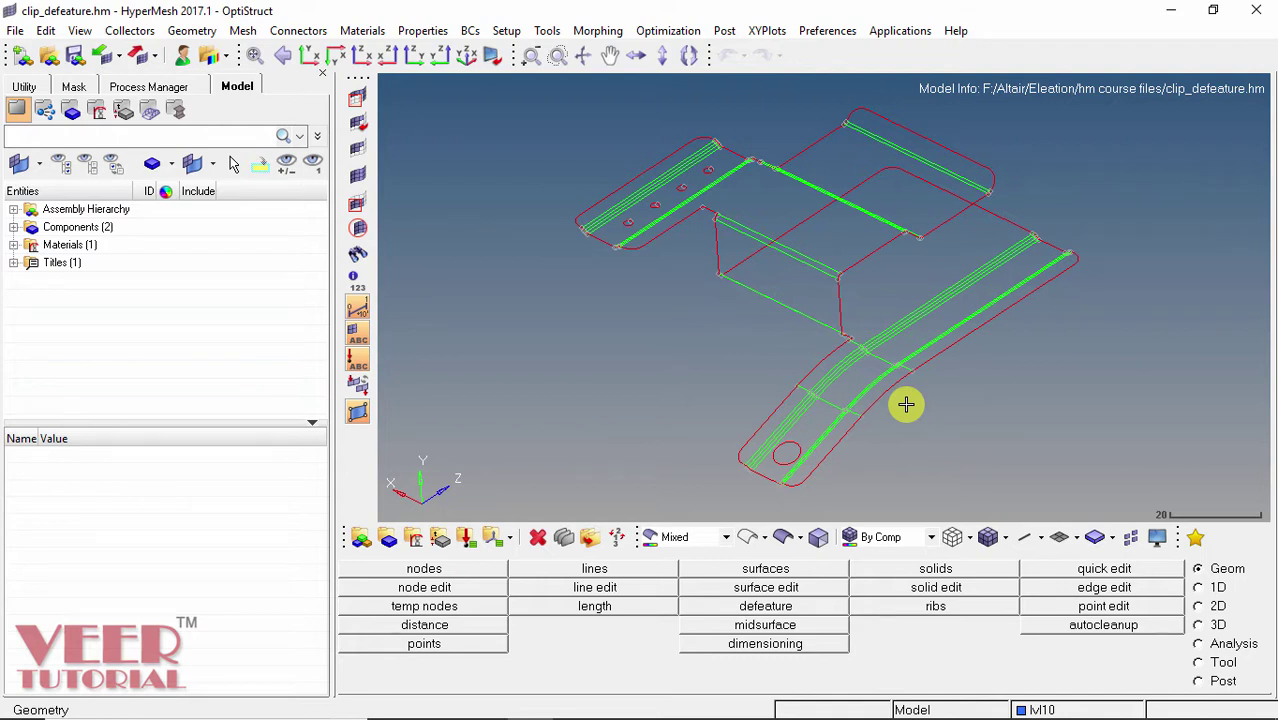
Shade the clip geometry, tilt the view, and expand Components to show lvl10 and Middle Surface.
{"action": "left_click", "coordinate": [783, 539]}
{"action": "mouse_move", "coordinate": [890, 445]}
{"action": "left_mouse_down", "text": "ctrl"}
{"action": "mouse_move", "coordinate": [750, 311]}
{"action": "mouse_move", "coordinate": [688, 327]}
{"action": "mouse_move", "coordinate": [705, 320]}
{"action": "mouse_move", "coordinate": [705, 294]}
{"action": "mouse_move", "coordinate": [679, 348]}
{"action": "mouse_move", "coordinate": [628, 297]}
{"action": "mouse_move", "coordinate": [610, 297]}
{"action": "left_mouse_up", "text": "ctrl"}
{"action": "left_click", "coordinate": [13, 228]}
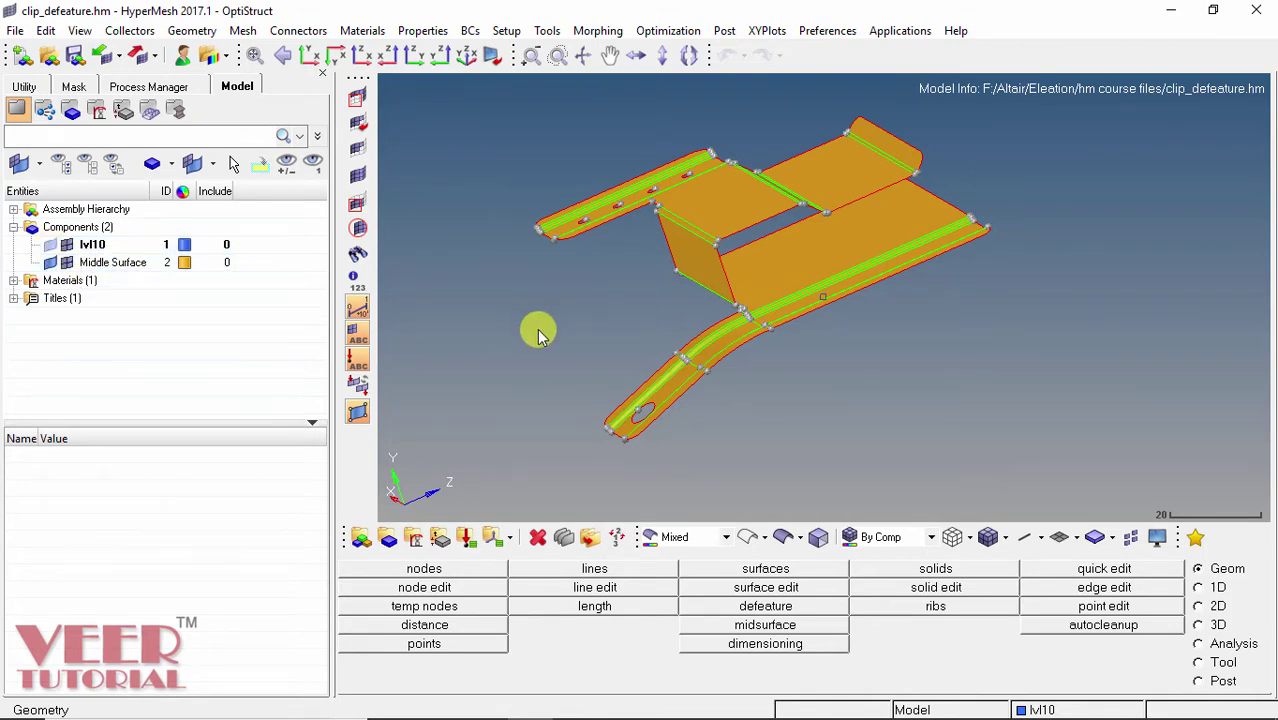
{"action": "scroll", "coordinate": [510, 290], "scroll_direction": "down", "scroll_amount": 2}
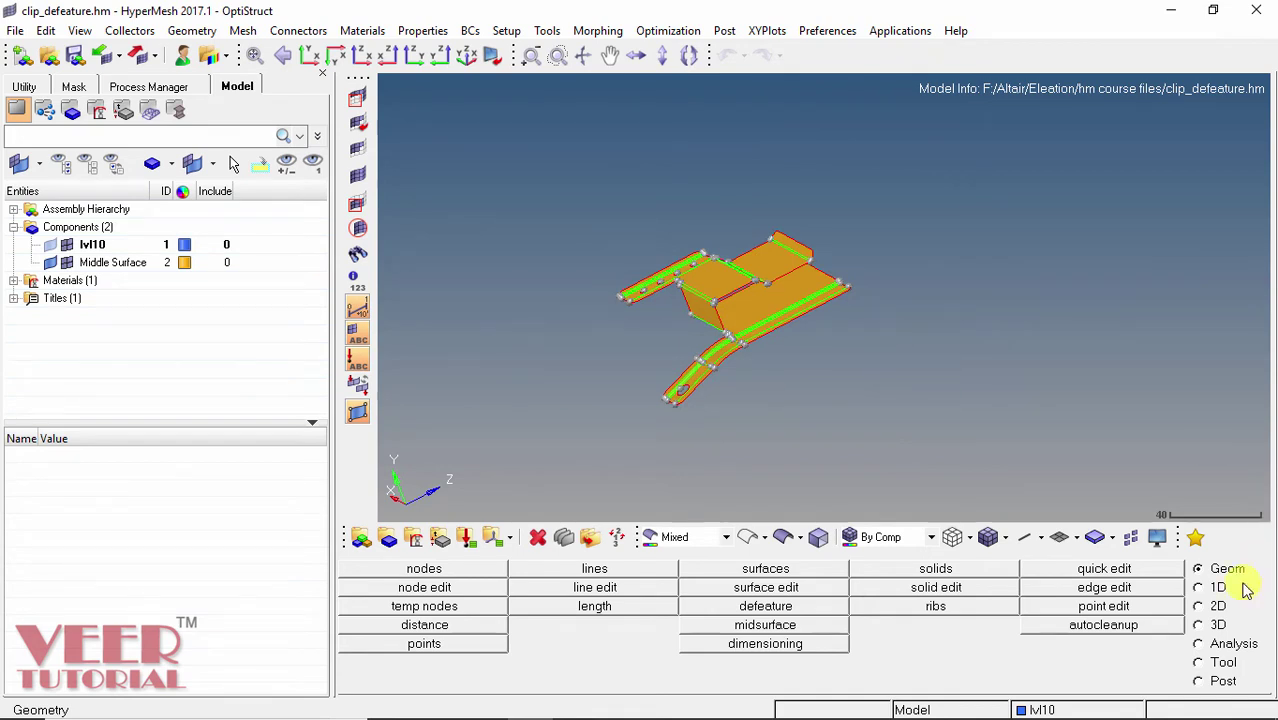
In 2D automesh, set element size 2 and window-select all 45 clip surfaces.
{"action": "left_click", "coordinate": [1199, 606]}
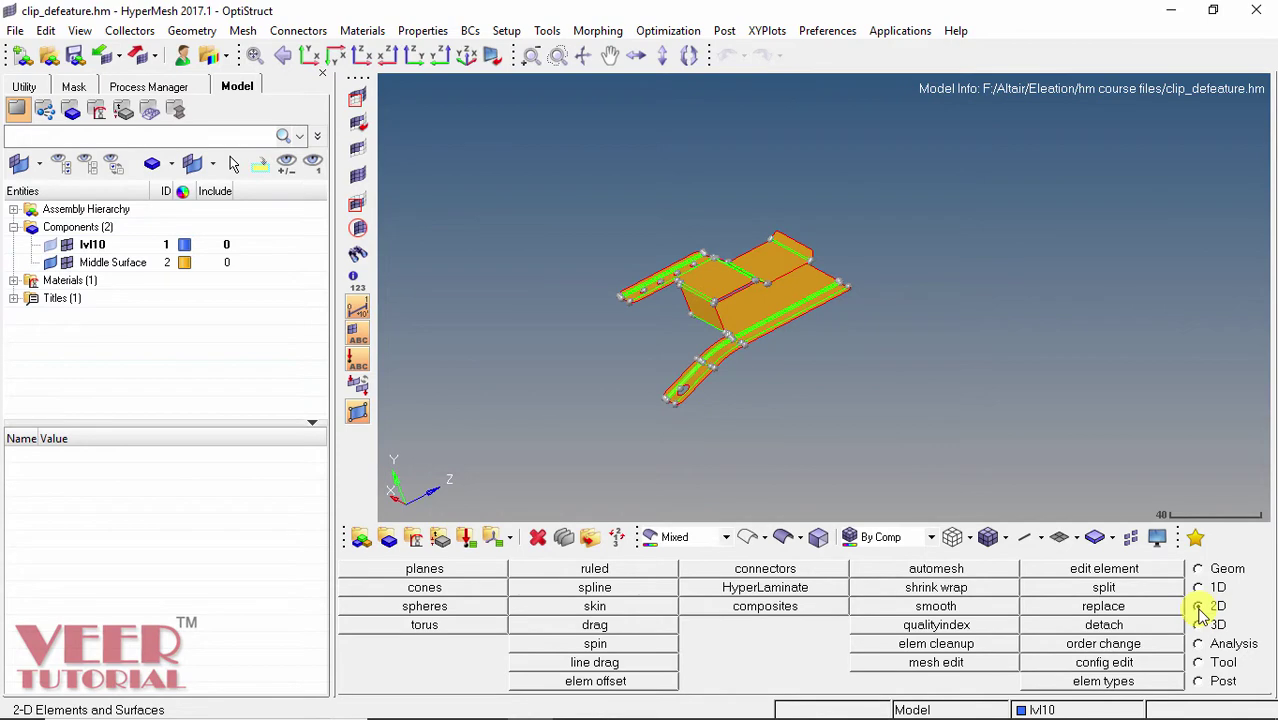
{"action": "left_click", "coordinate": [950, 575]}
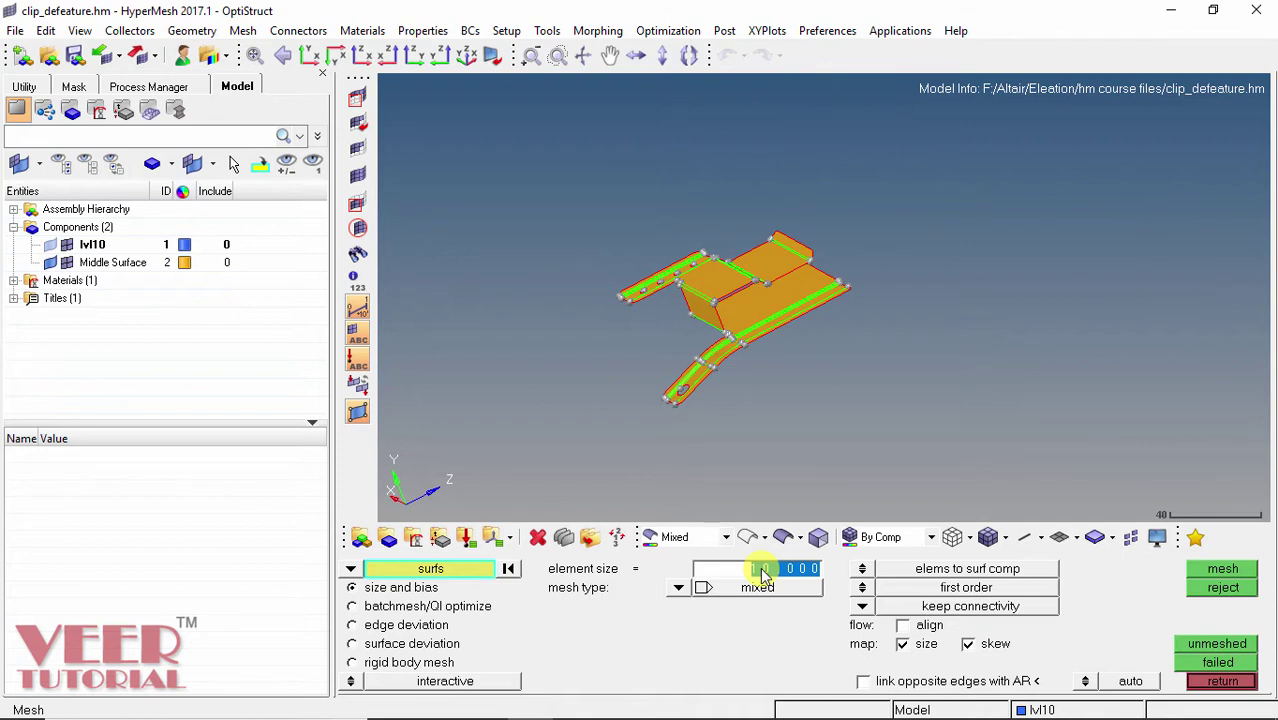
{"action": "type", "text": "2"}
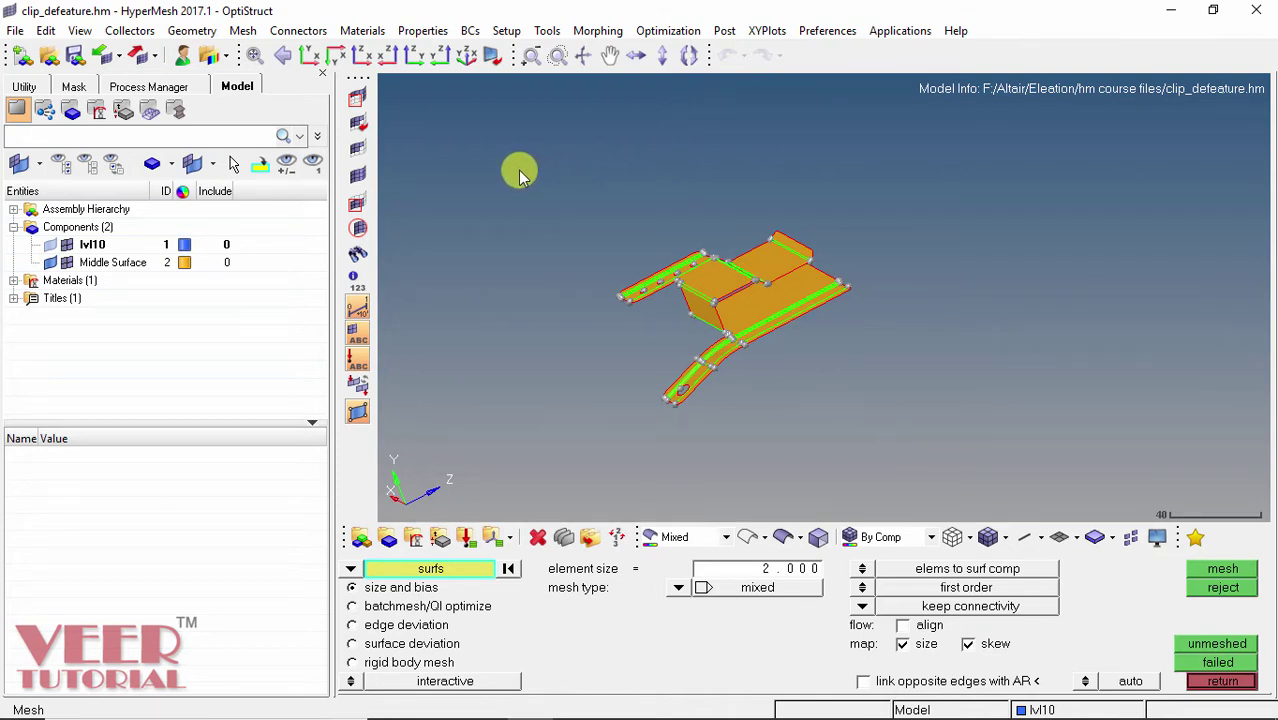
{"action": "left_click_drag", "start_coordinate": [519, 170], "coordinate": [988, 467], "text": "shift"}
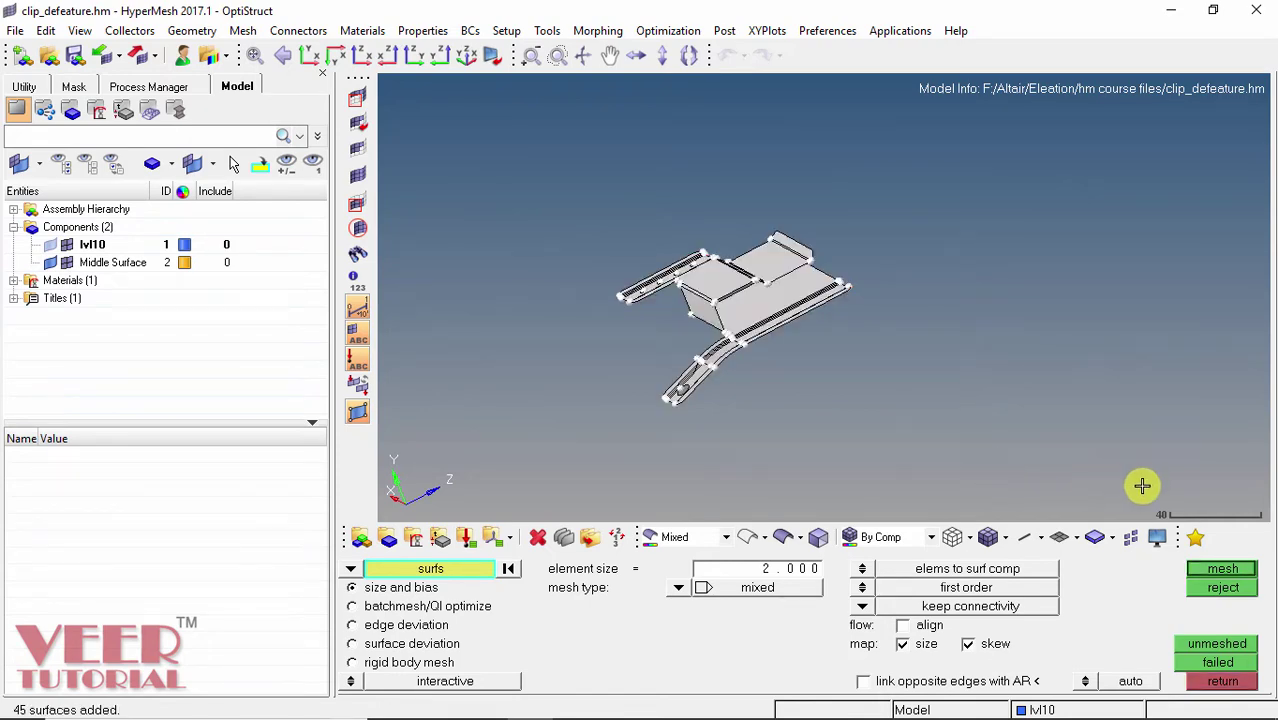
Mesh the selected surfaces into 2442 size-2 elements and accept the density.
{"action": "left_click", "coordinate": [1224, 569]}
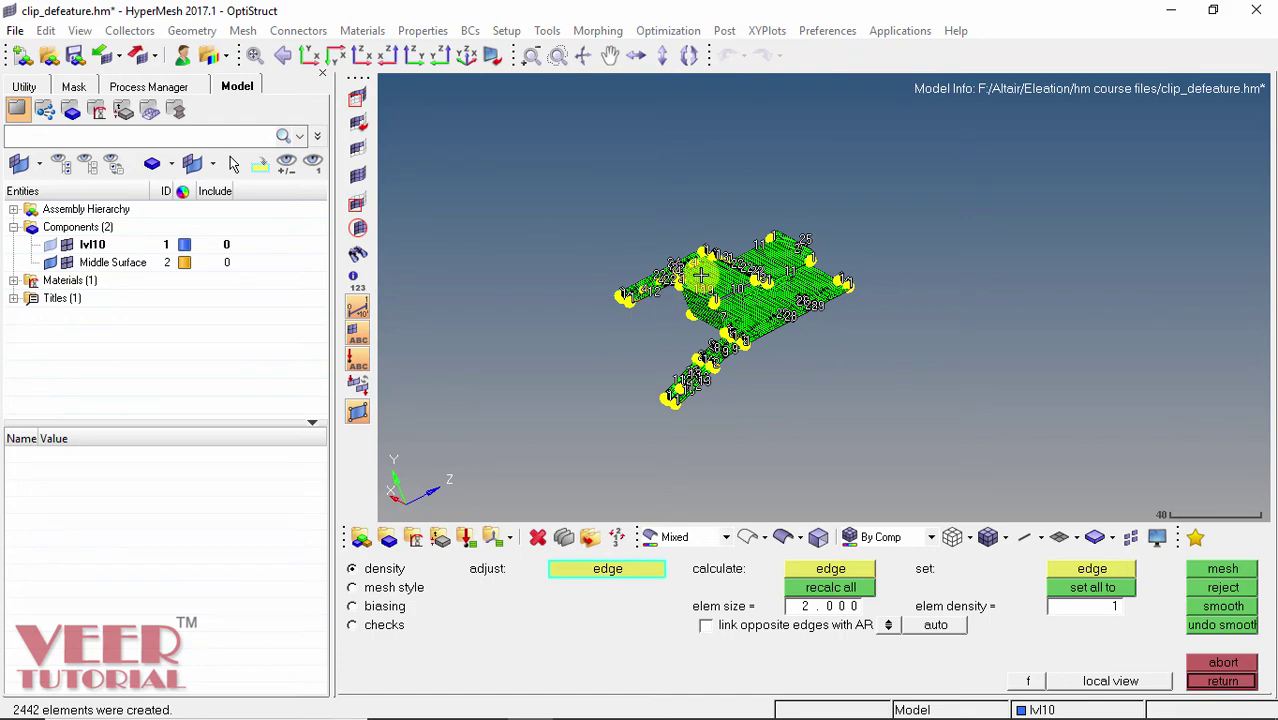
{"action": "scroll", "coordinate": [716, 288], "scroll_direction": "up", "scroll_amount": 5}
{"action": "scroll", "coordinate": [716, 288], "scroll_direction": "up", "scroll_amount": 1}
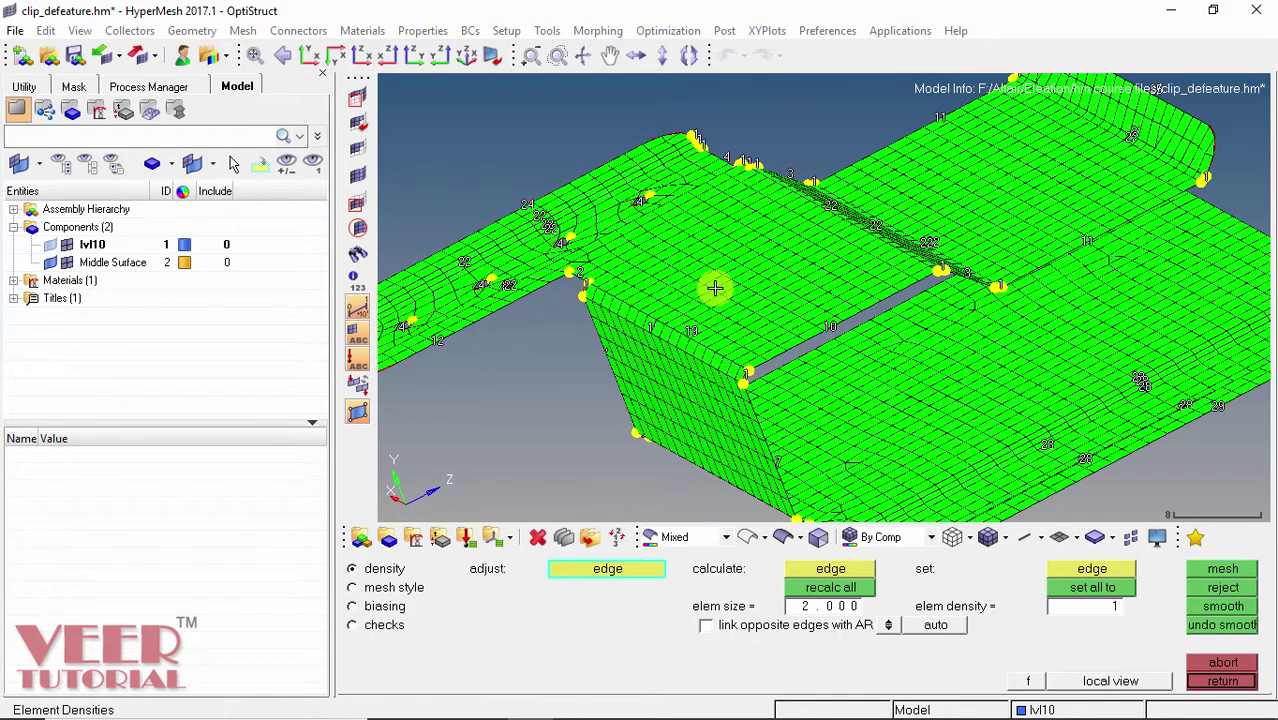
{"action": "scroll", "coordinate": [686, 274], "scroll_direction": "down", "scroll_amount": 3}
{"action": "left_click", "coordinate": [1222, 683]}
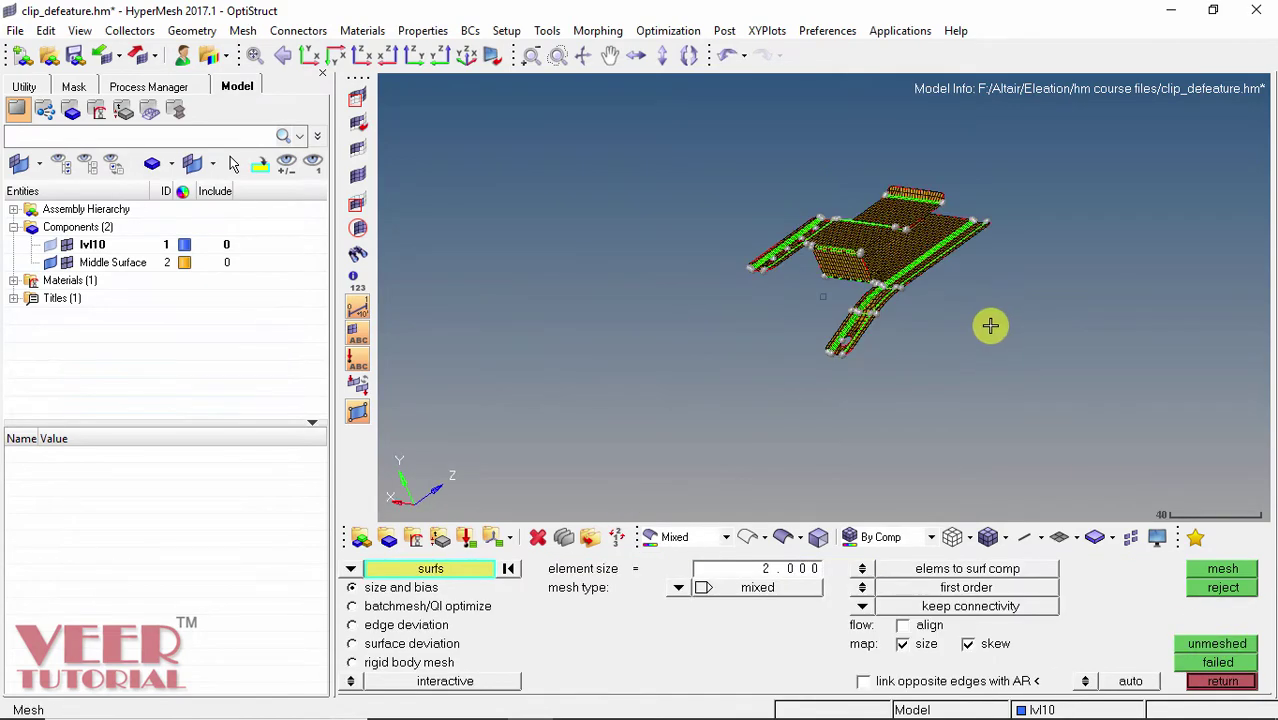
Rotate and zoom to inspect the mesh around the hole end, then exit automesh.
{"action": "left_click_drag", "start_coordinate": [1046, 242], "coordinate": [1056, 362], "text": "ctrl"}
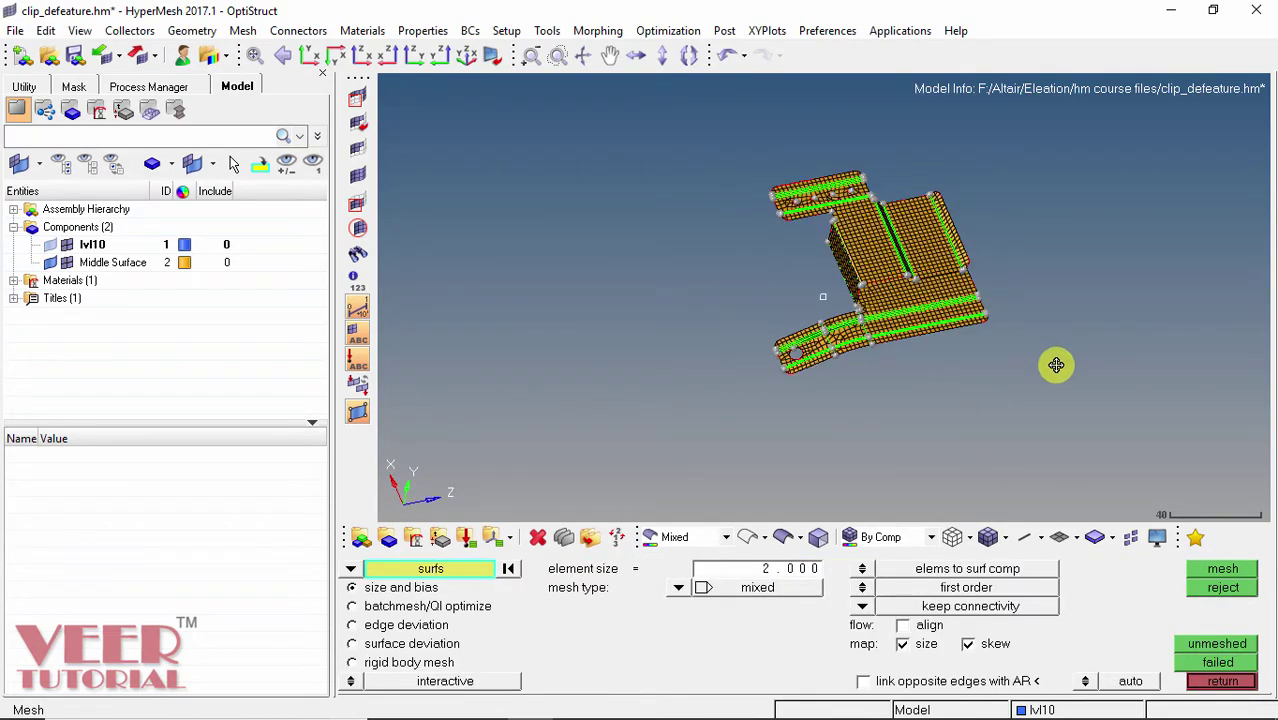
{"action": "scroll", "coordinate": [850, 337], "scroll_direction": "up", "scroll_amount": 5}
{"action": "scroll", "coordinate": [798, 333], "scroll_direction": "down", "scroll_amount": 5}
{"action": "left_click_drag", "start_coordinate": [862, 382], "coordinate": [1073, 261], "text": "ctrl"}
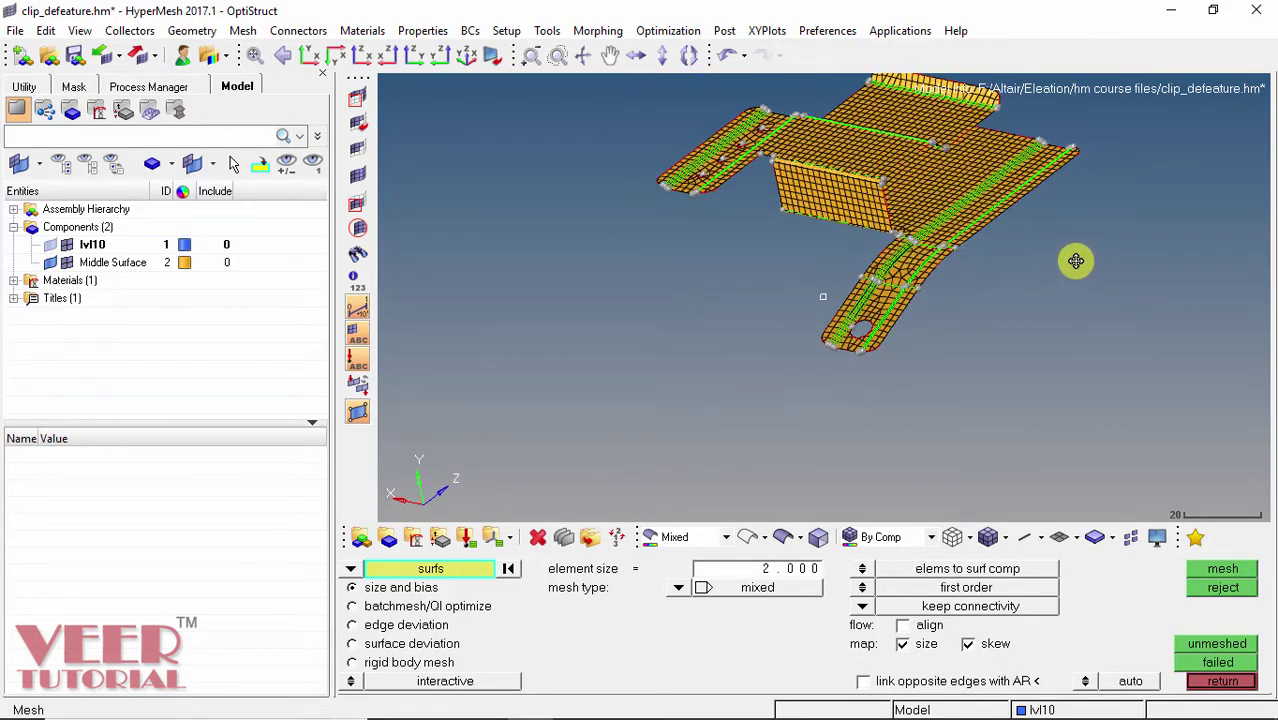
{"action": "scroll", "coordinate": [885, 179], "scroll_direction": "down", "scroll_amount": 3}
{"action": "scroll", "coordinate": [950, 176], "scroll_direction": "up", "scroll_amount": 2}
{"action": "scroll", "coordinate": [836, 368], "scroll_direction": "down", "scroll_amount": 2}
{"action": "scroll", "coordinate": [890, 297], "scroll_direction": "up", "scroll_amount": 4}
{"action": "scroll", "coordinate": [803, 336], "scroll_direction": "down", "scroll_amount": 2}
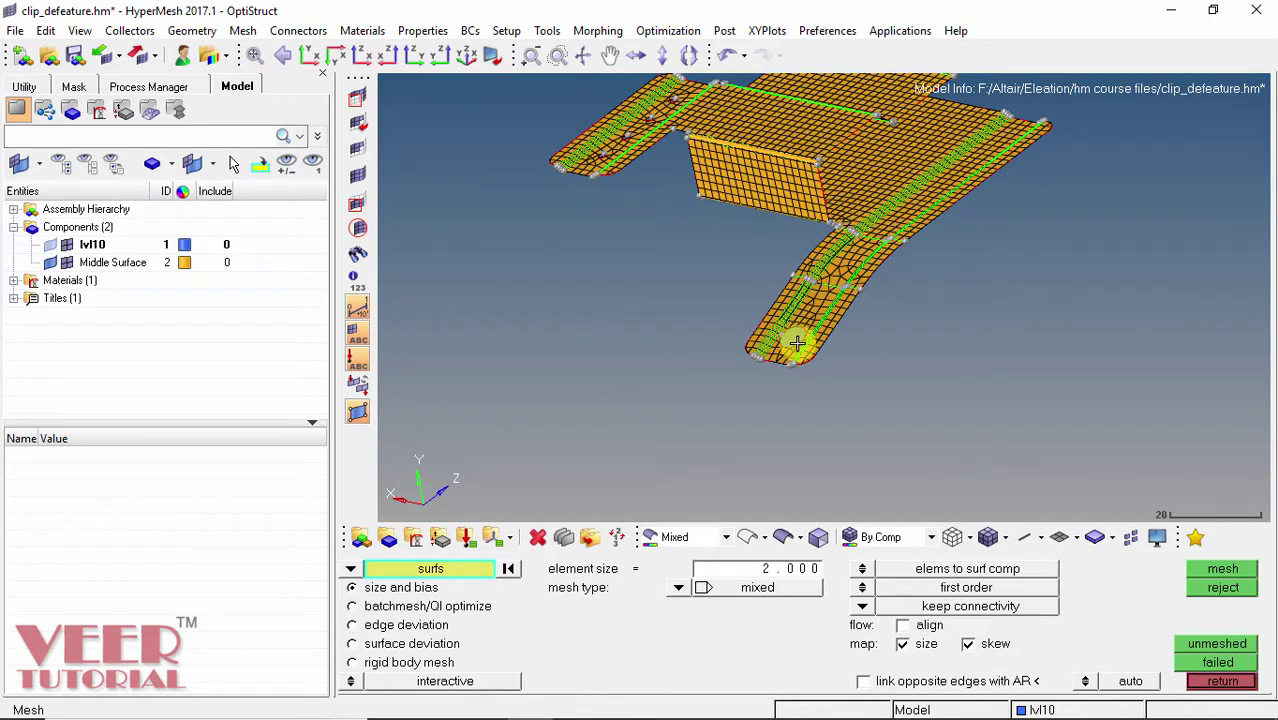
{"action": "scroll", "coordinate": [748, 338], "scroll_direction": "up", "scroll_amount": 3}
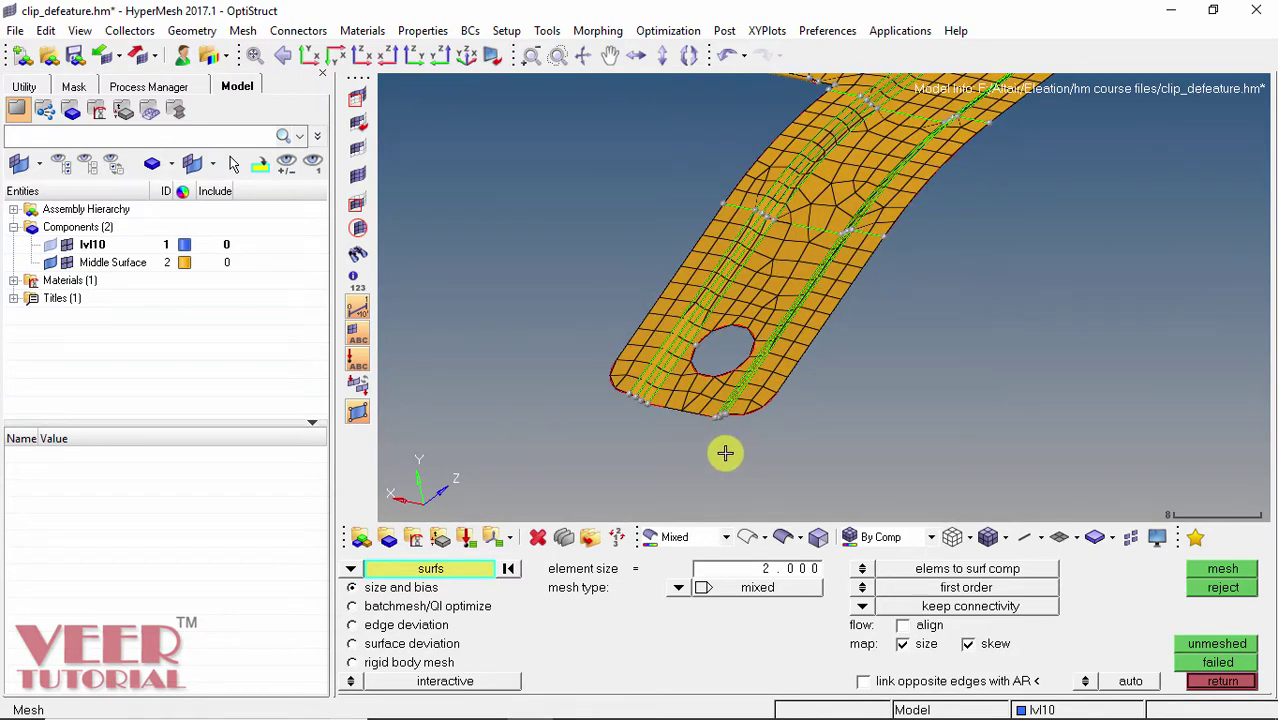
{"action": "left_click", "coordinate": [1224, 683]}
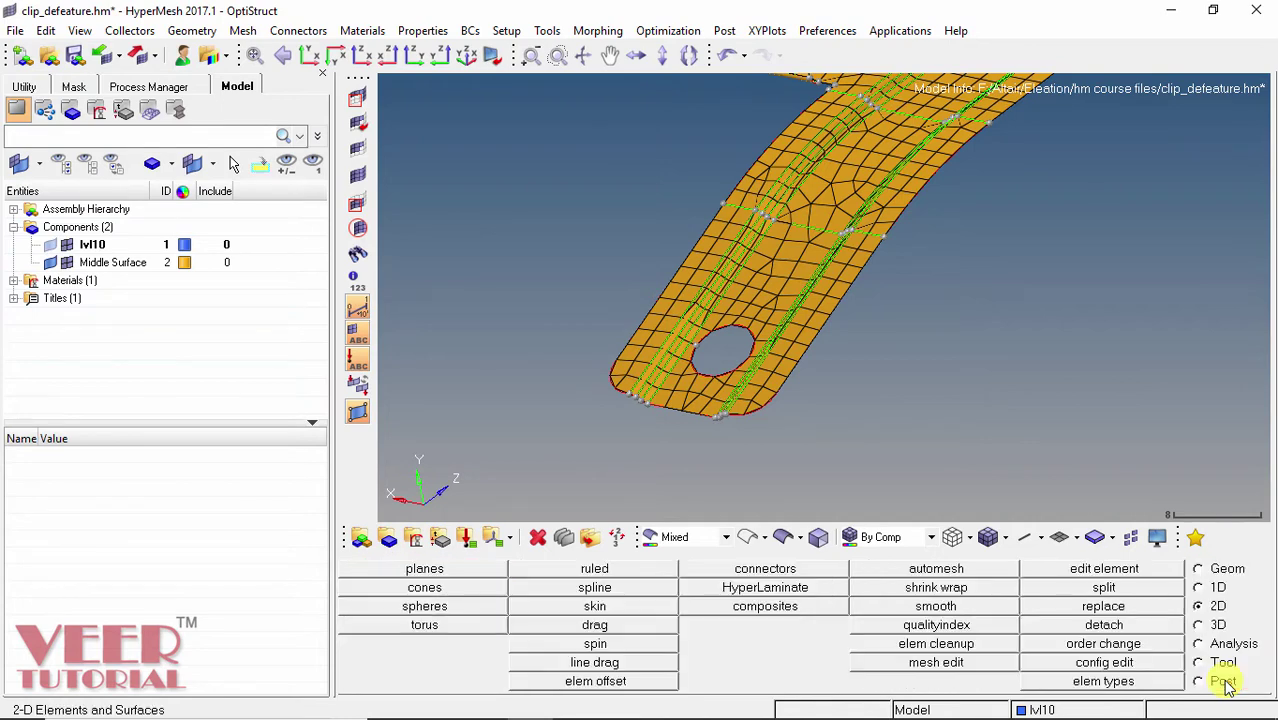
Run the 2D warpage check in Check Elems and inspect the failing elements.
{"action": "scroll", "coordinate": [892, 427], "scroll_direction": "down", "scroll_amount": 4}
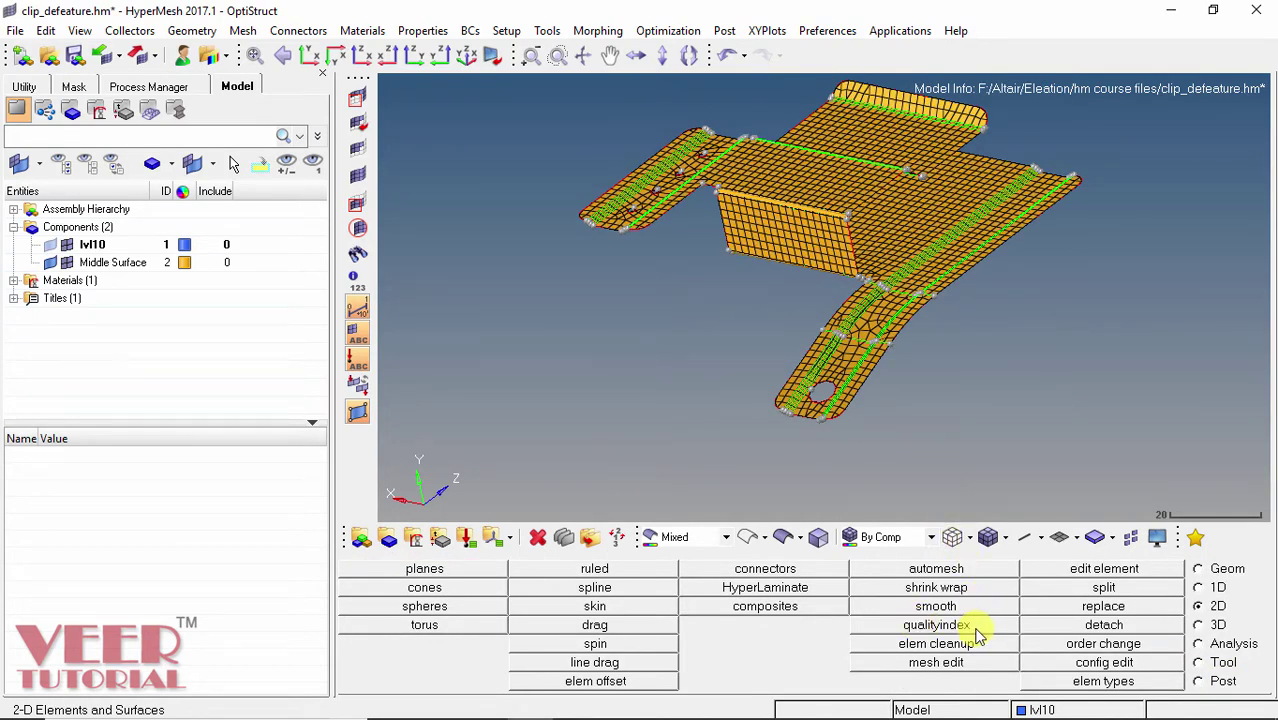
{"action": "left_click", "coordinate": [1199, 662]}
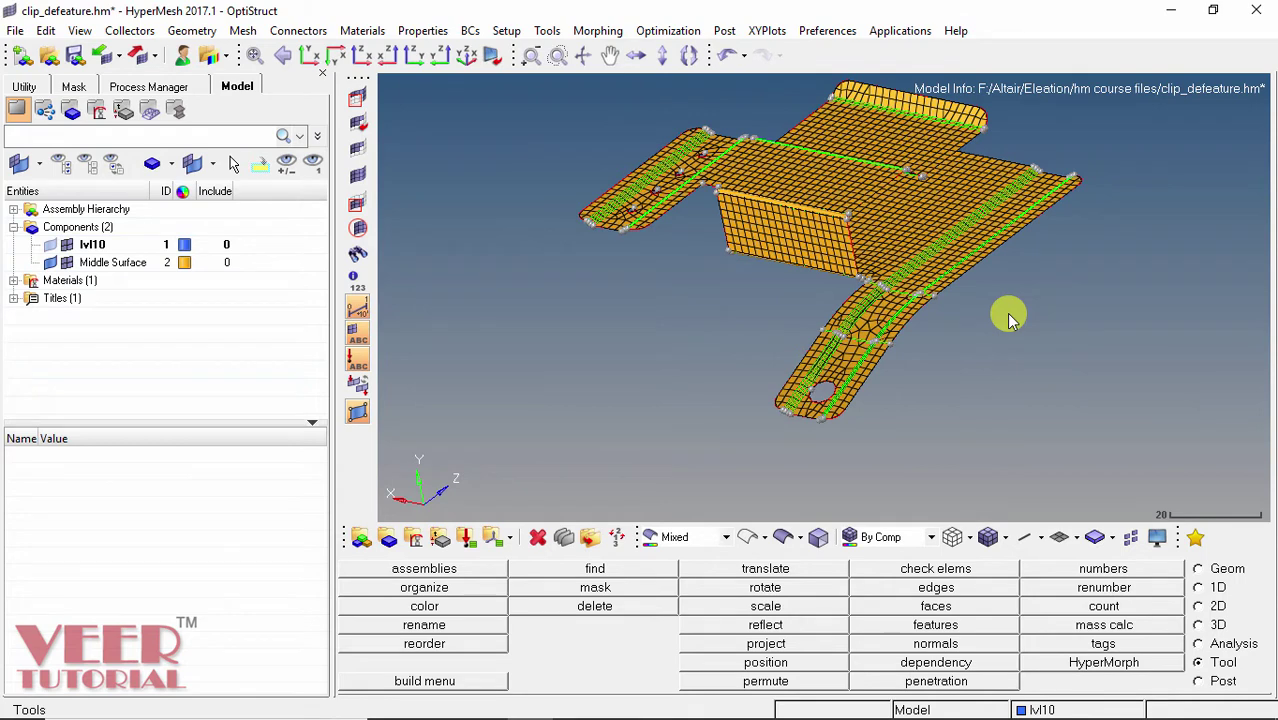
{"action": "left_click", "coordinate": [940, 570]}
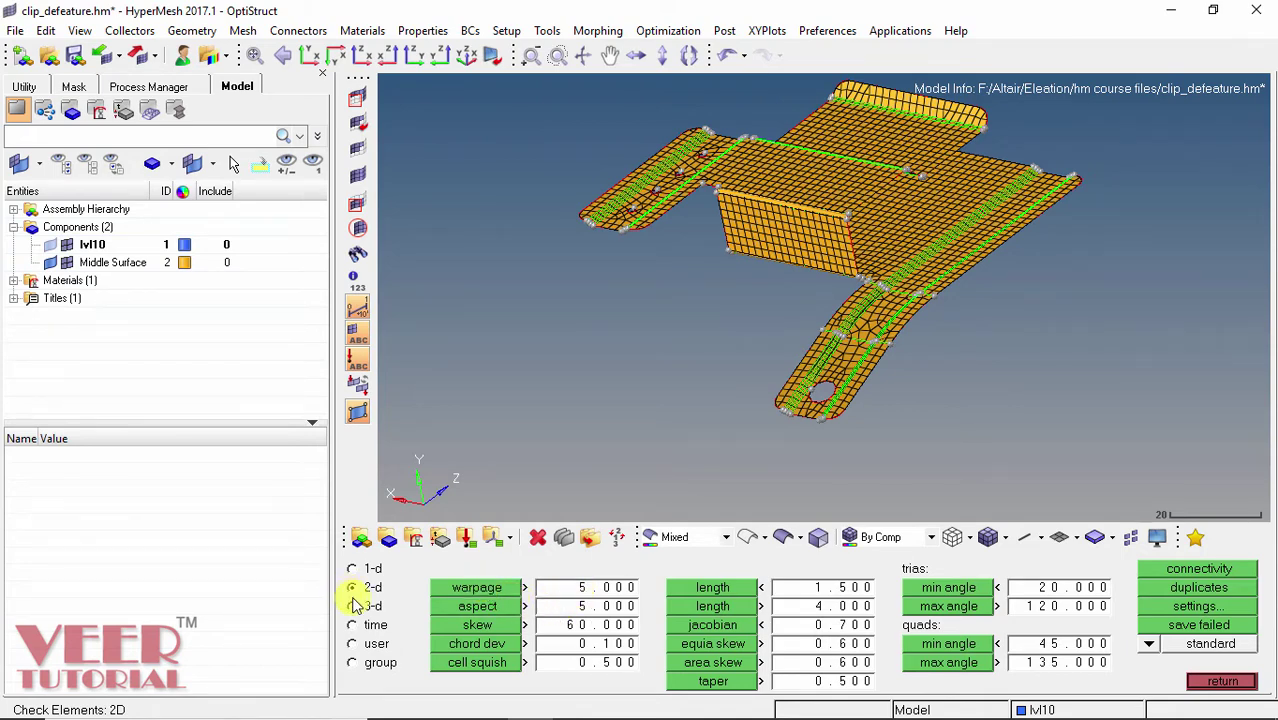
{"action": "left_click", "coordinate": [483, 590]}
{"action": "left_click", "coordinate": [484, 592]}
{"action": "left_click", "coordinate": [476, 594]}
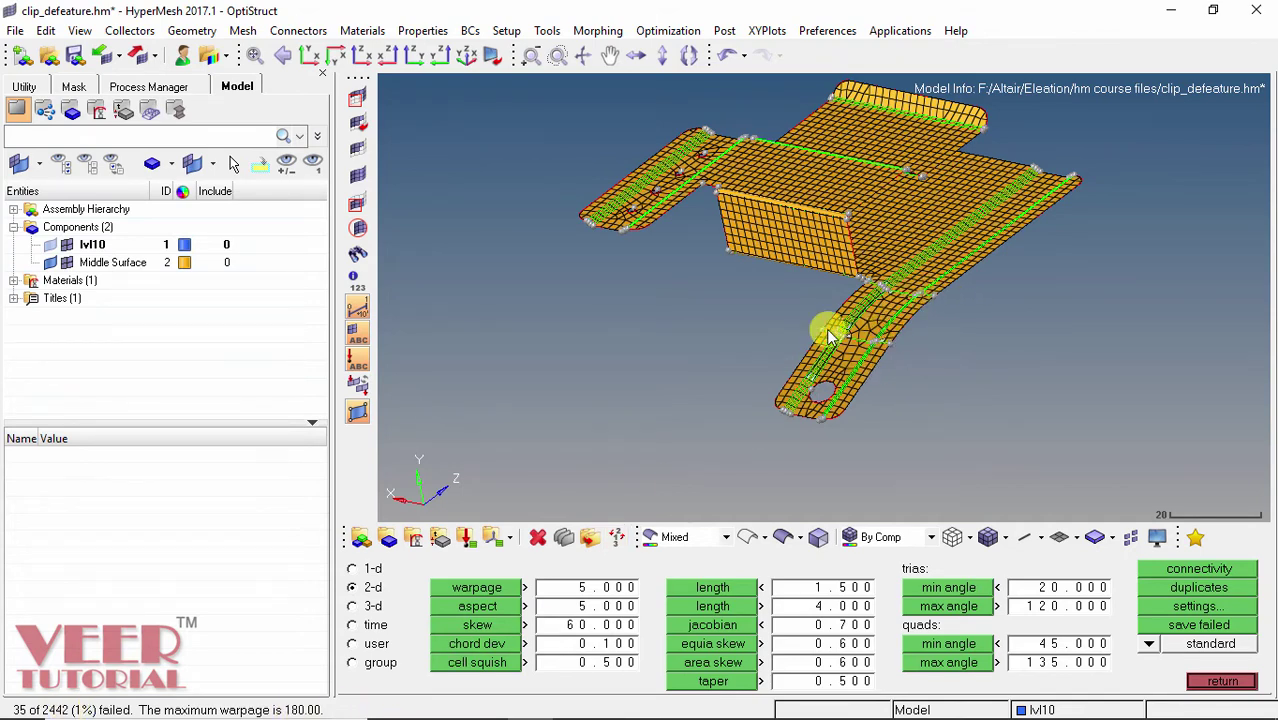
{"action": "left_click_drag", "start_coordinate": [686, 160], "coordinate": [941, 294], "text": "ctrl"}
{"action": "scroll", "coordinate": [941, 294], "scroll_direction": "up", "scroll_amount": 3}
{"action": "scroll", "coordinate": [807, 328], "scroll_direction": "up", "scroll_amount": 4}
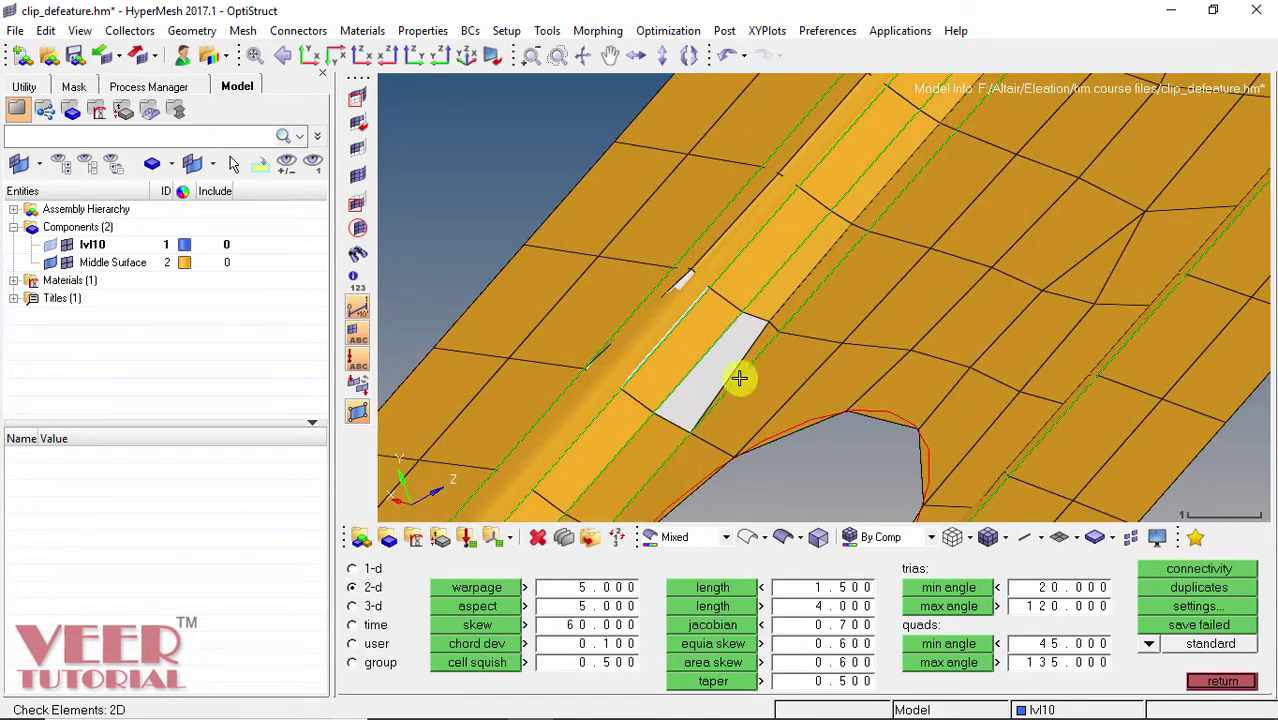
{"action": "scroll", "coordinate": [673, 337], "scroll_direction": "down", "scroll_amount": 6}
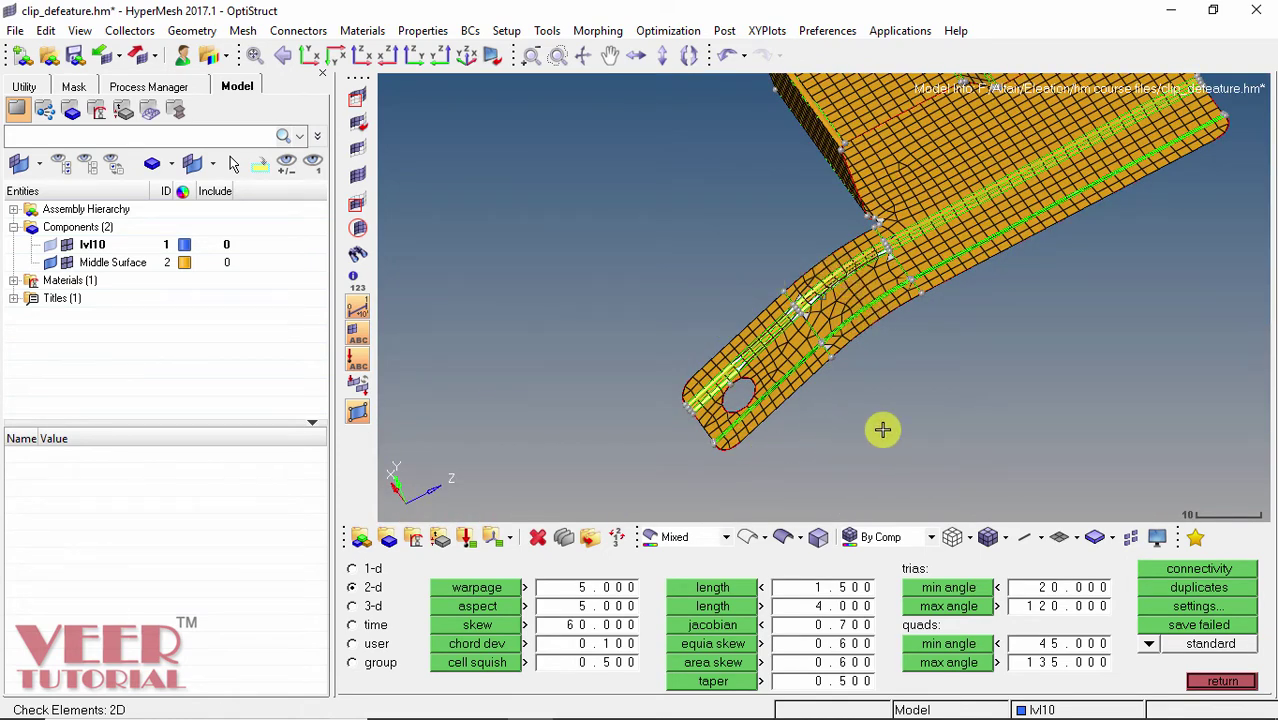
{"action": "scroll", "coordinate": [813, 417], "scroll_direction": "down", "scroll_amount": 2}
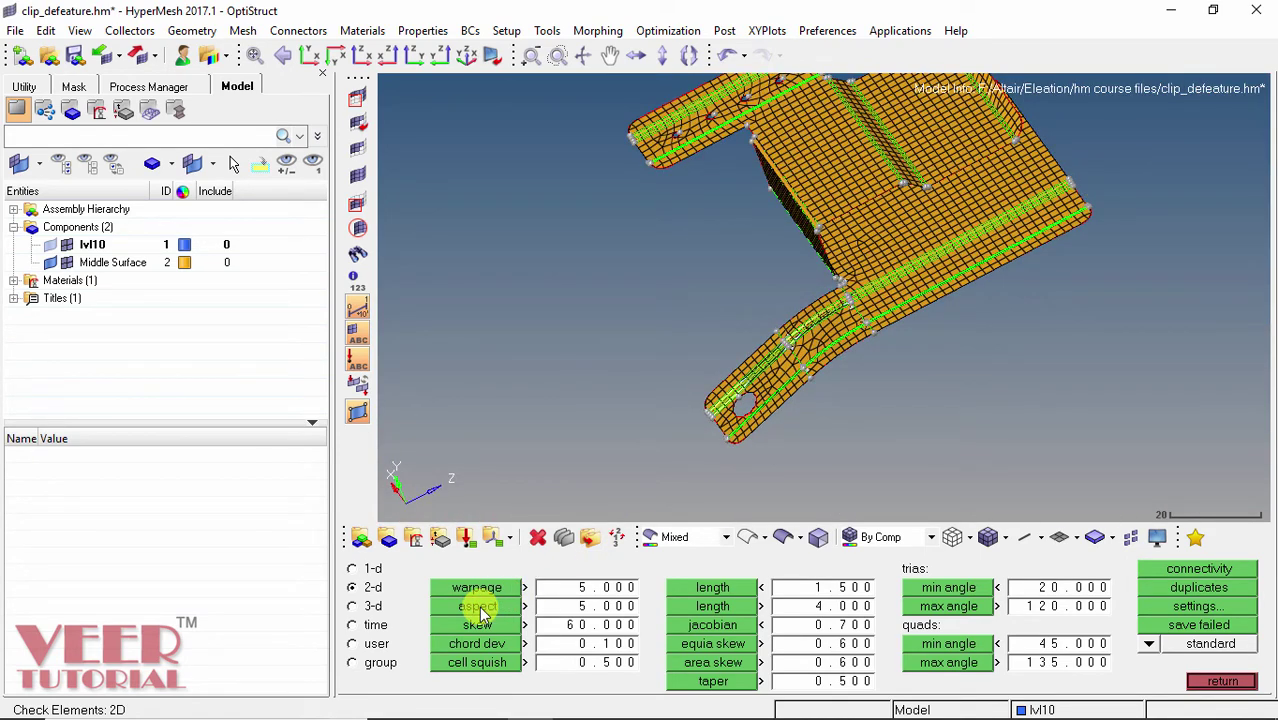
Run the aspect, skew and chord dev checks, showing 88 of 2442 failing chord deviation.
{"action": "left_click", "coordinate": [479, 606]}
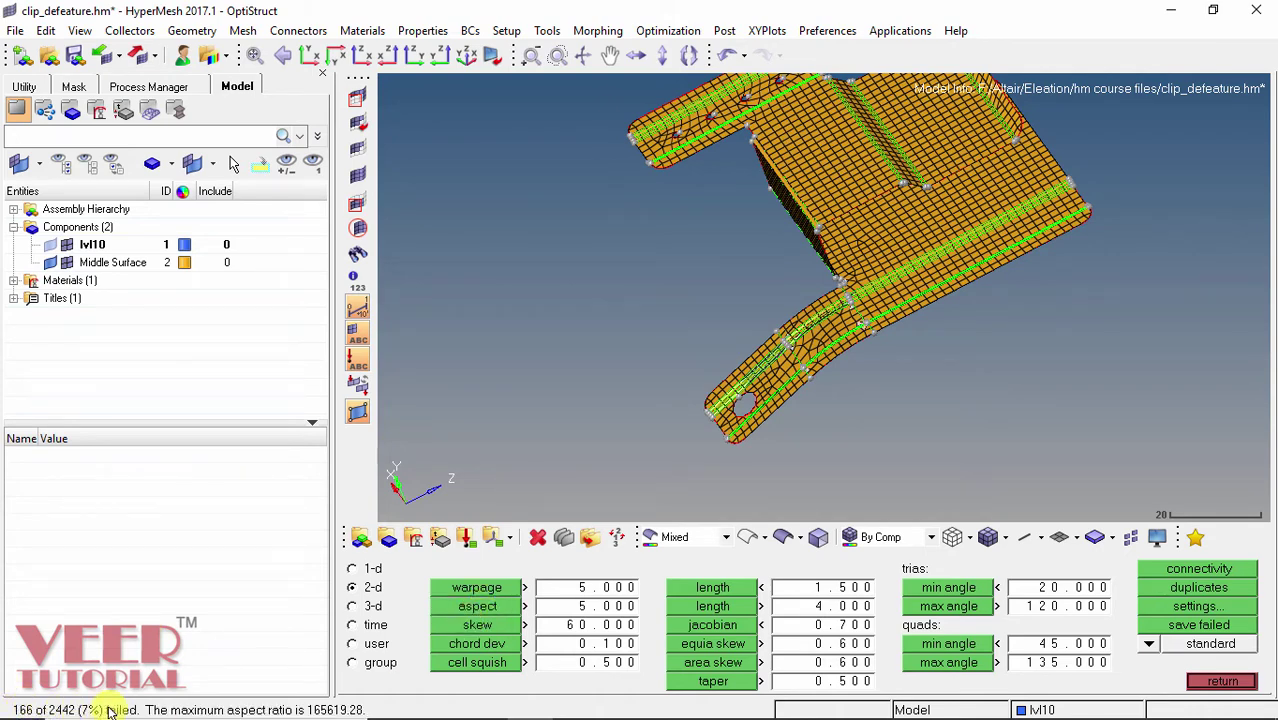
{"action": "left_click", "coordinate": [481, 624]}
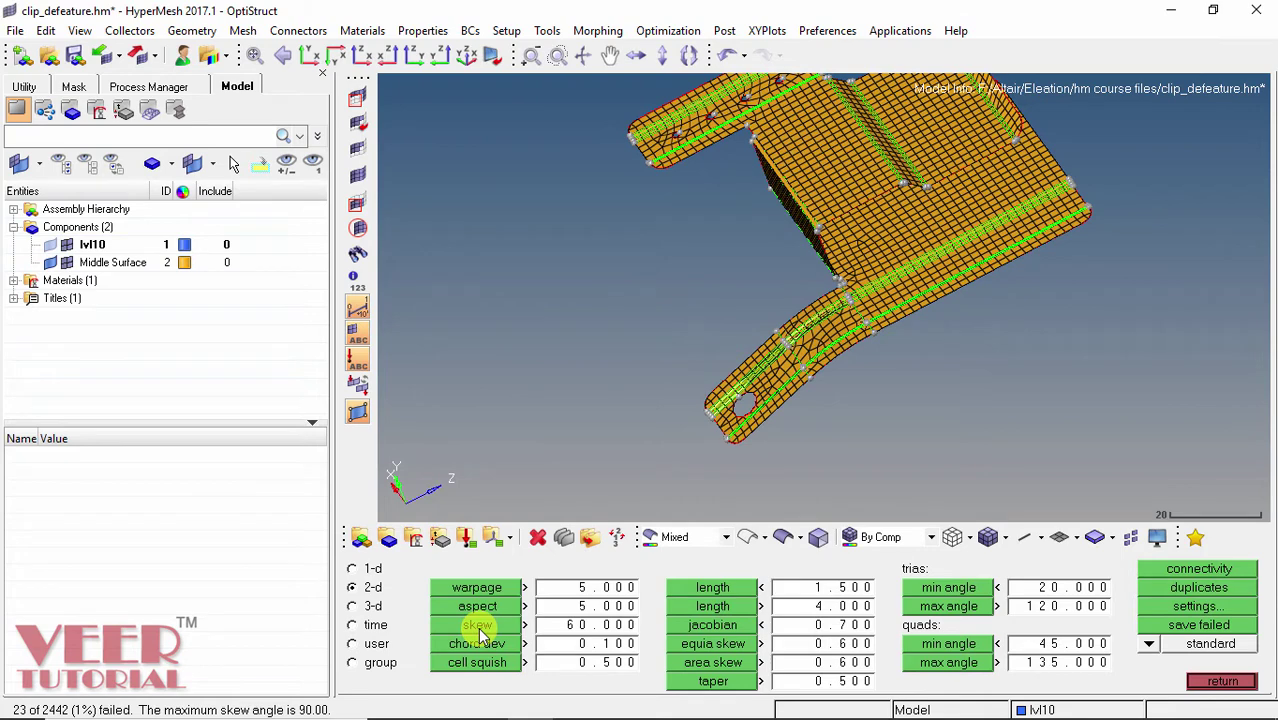
{"action": "left_click", "coordinate": [472, 645]}
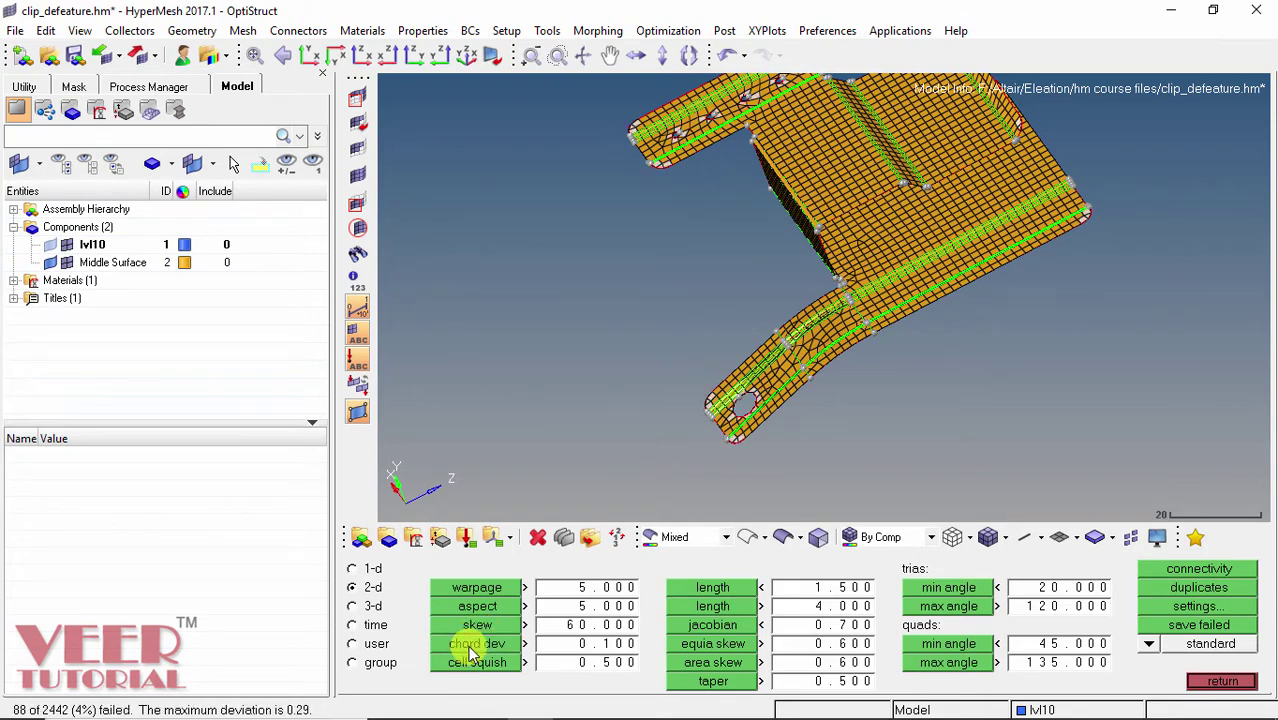
Check min and max element length, jacobian, and tria min and max angles, then exit.
{"action": "left_click", "coordinate": [721, 586]}
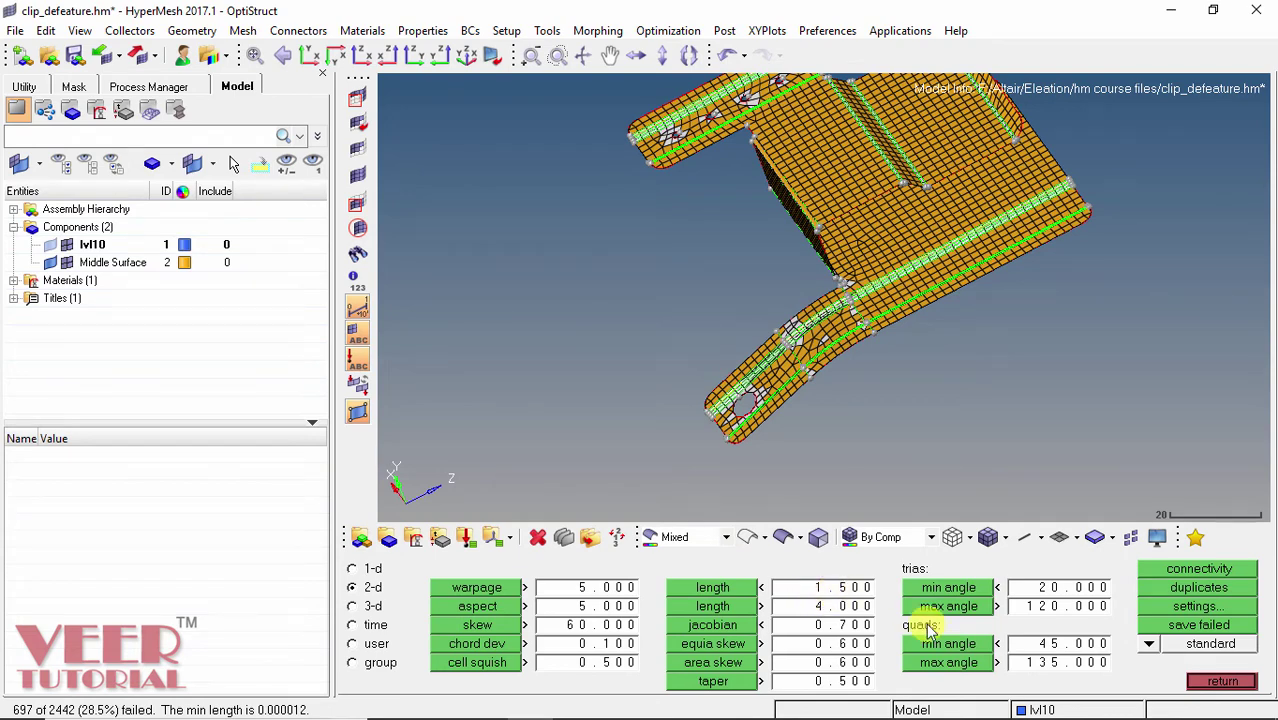
{"action": "left_click", "coordinate": [715, 605]}
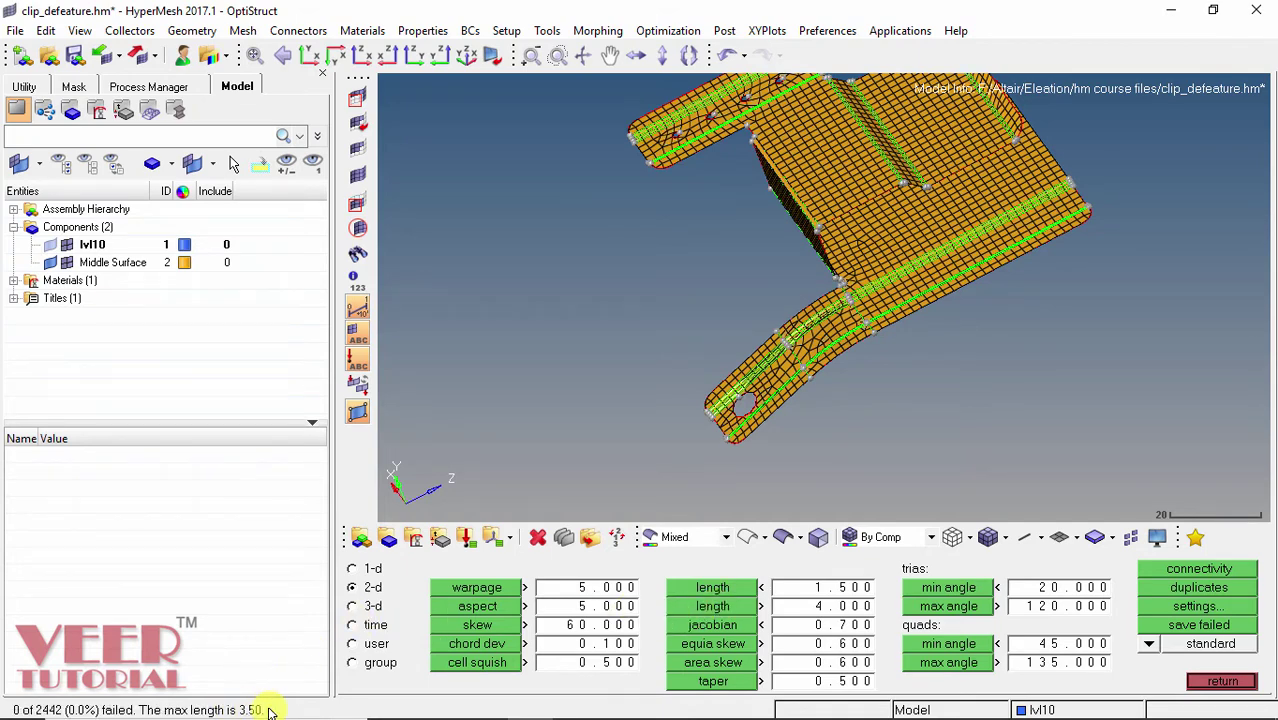
{"action": "left_click", "coordinate": [716, 626]}
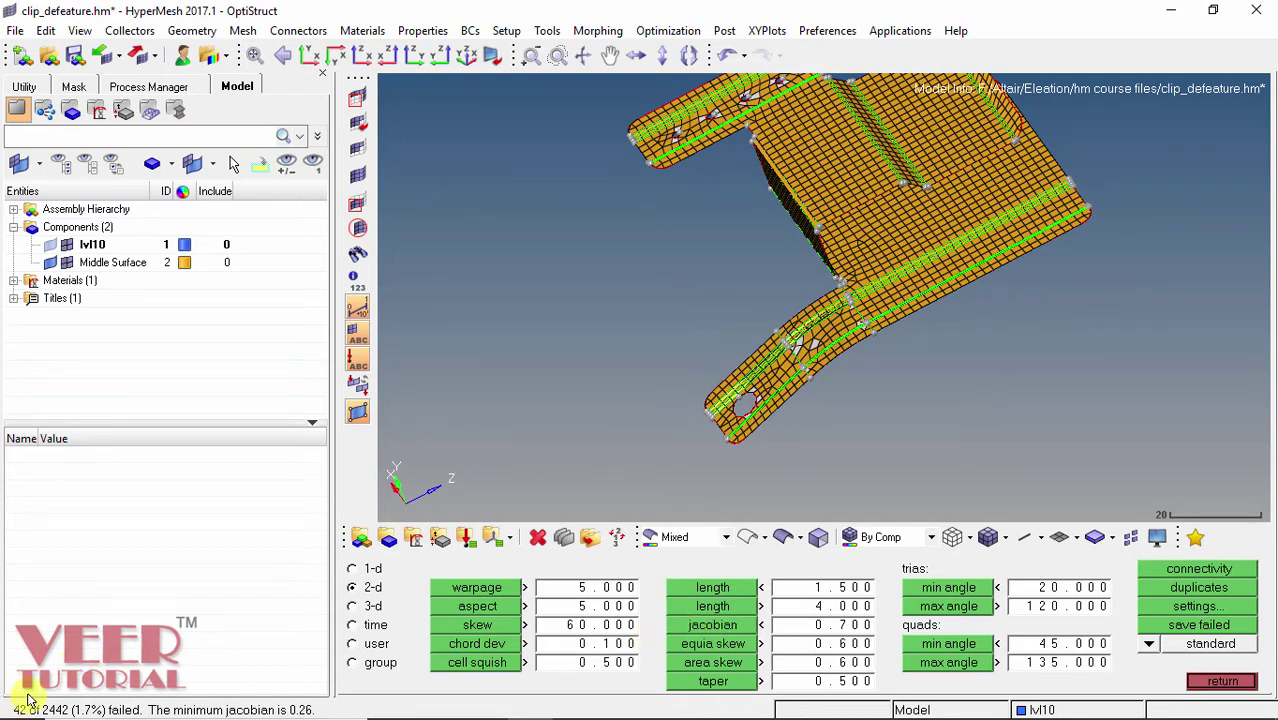
{"action": "left_click", "coordinate": [957, 590]}
{"action": "left_click", "coordinate": [949, 605]}
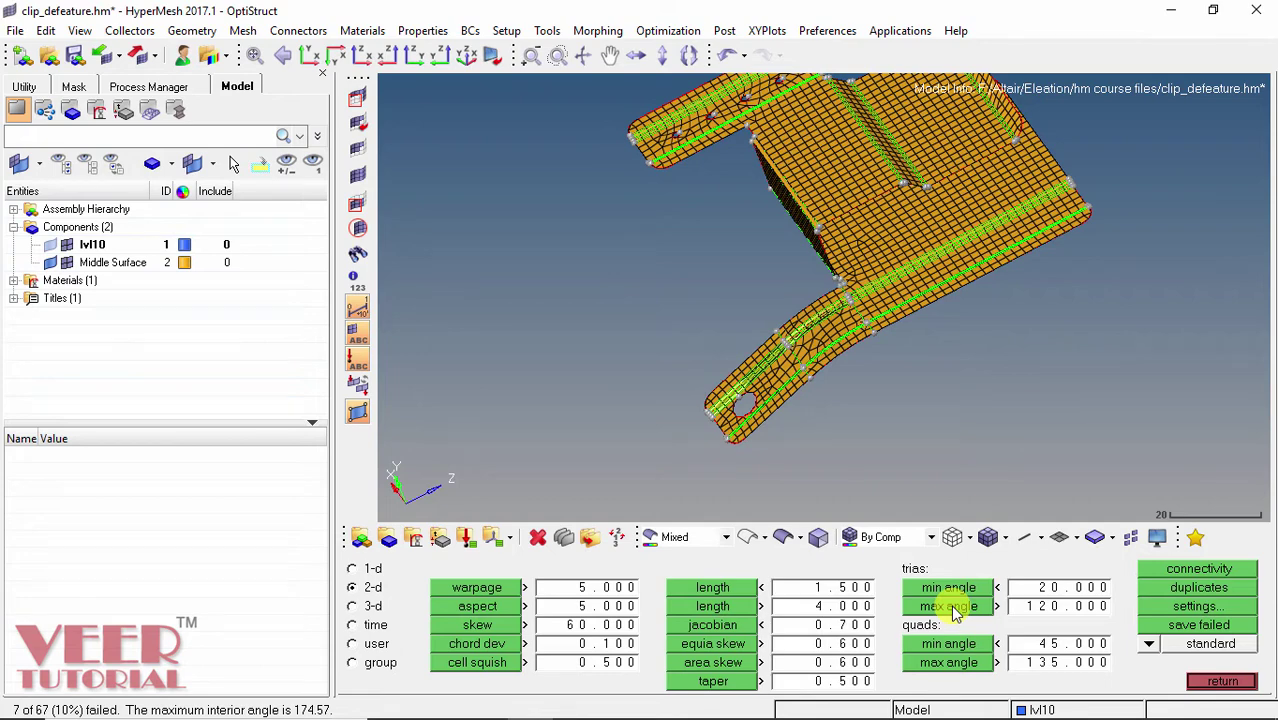
{"action": "left_click", "coordinate": [1222, 681]}
Delete all 2442 elements through the Delete panel using elems > all.
{"action": "left_click", "coordinate": [537, 538]}
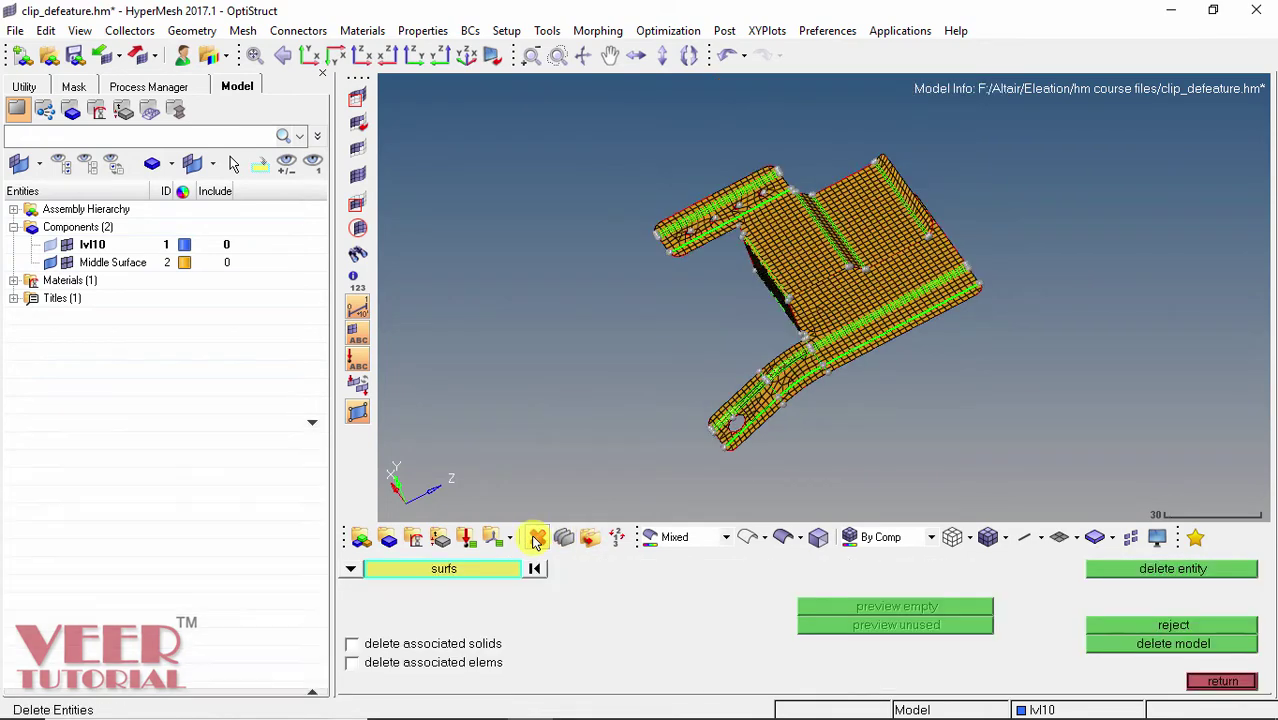
{"action": "left_click", "coordinate": [350, 568]}
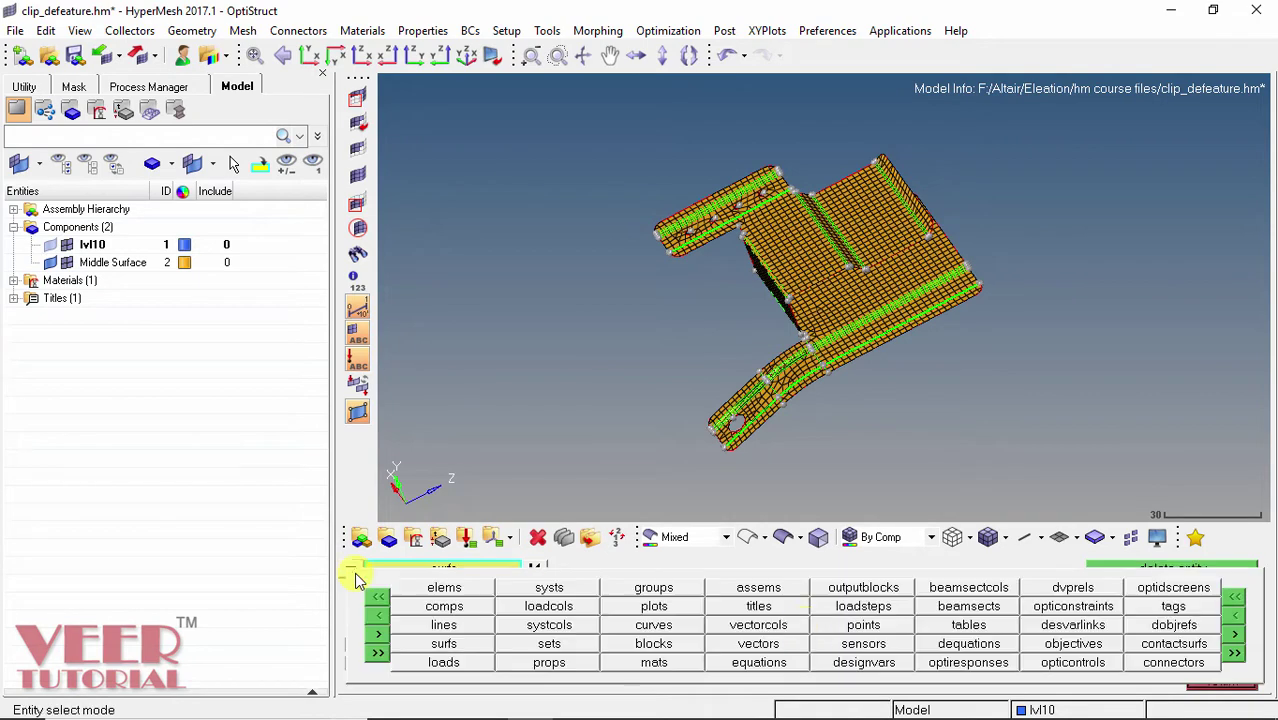
{"action": "left_click", "coordinate": [443, 589]}
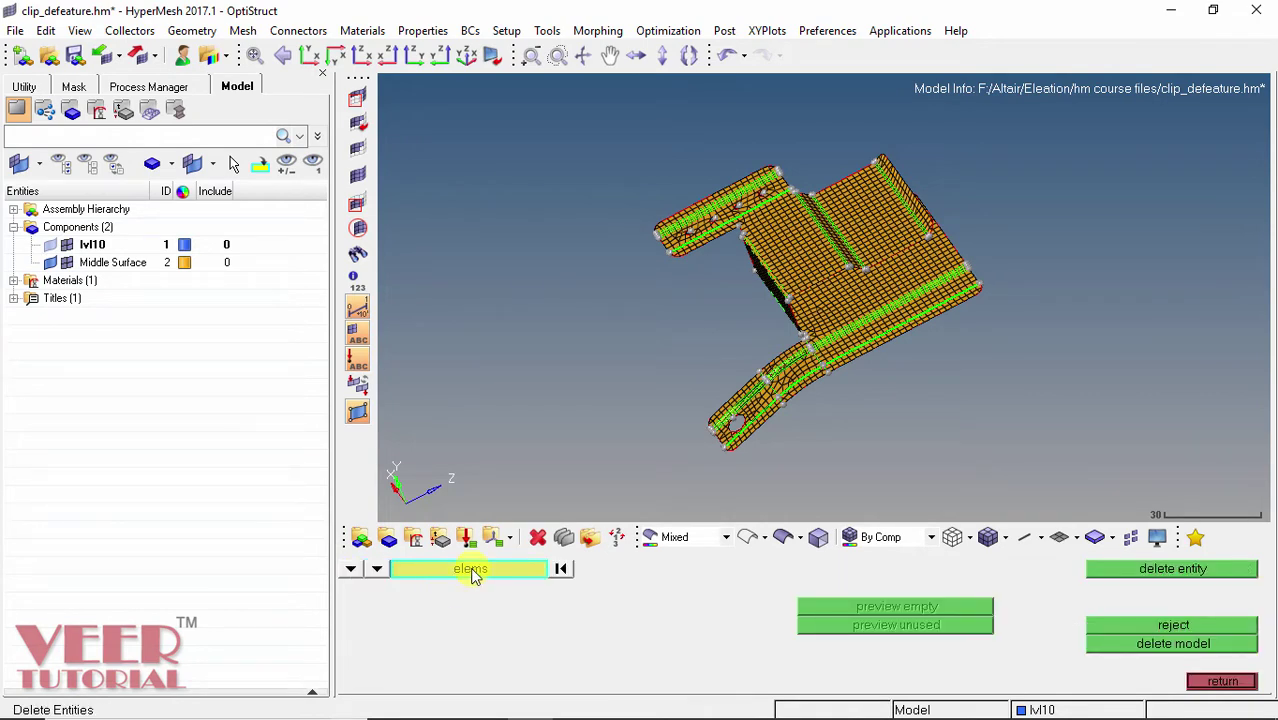
{"action": "left_click", "coordinate": [474, 572]}
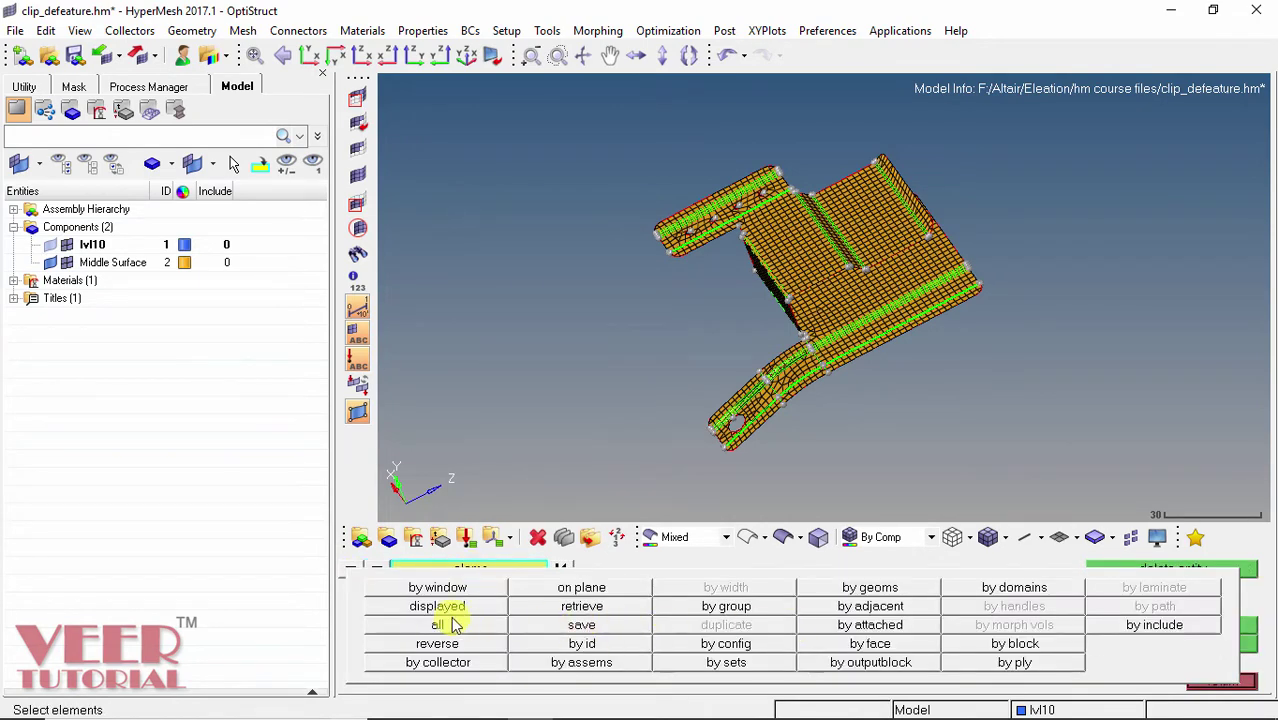
{"action": "left_click", "coordinate": [448, 622]}
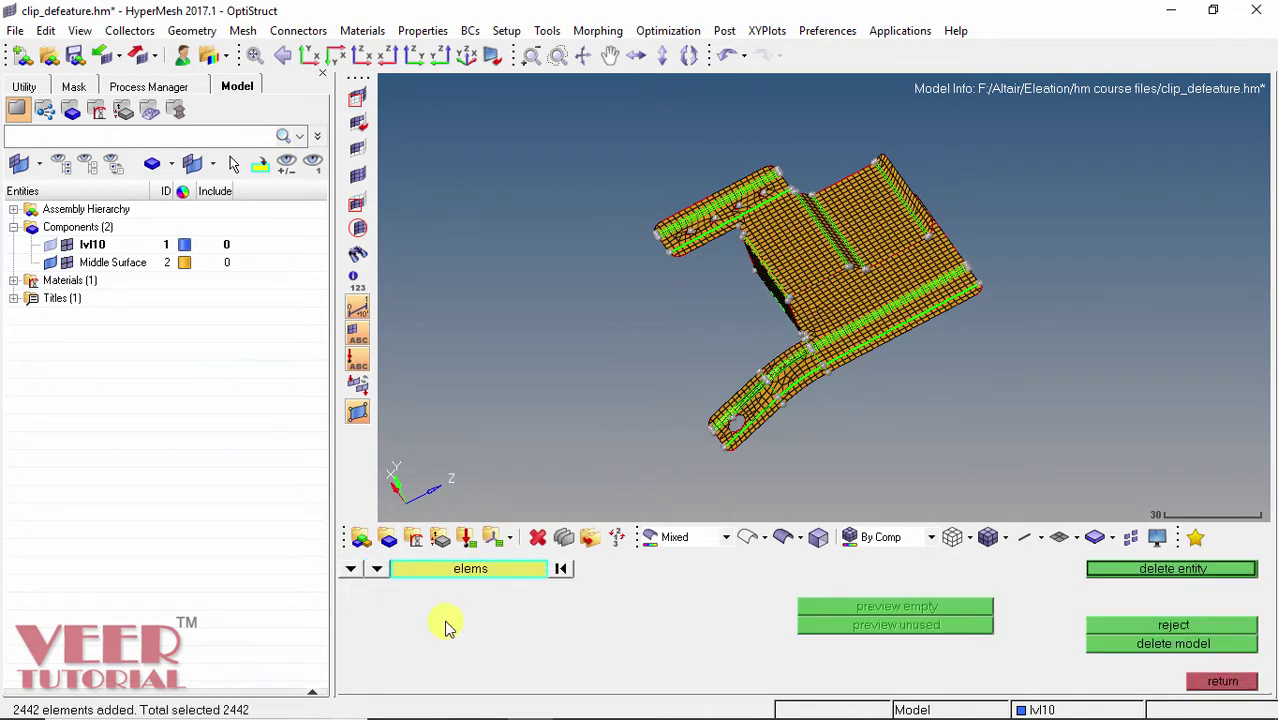
{"action": "left_click", "coordinate": [1170, 572]}
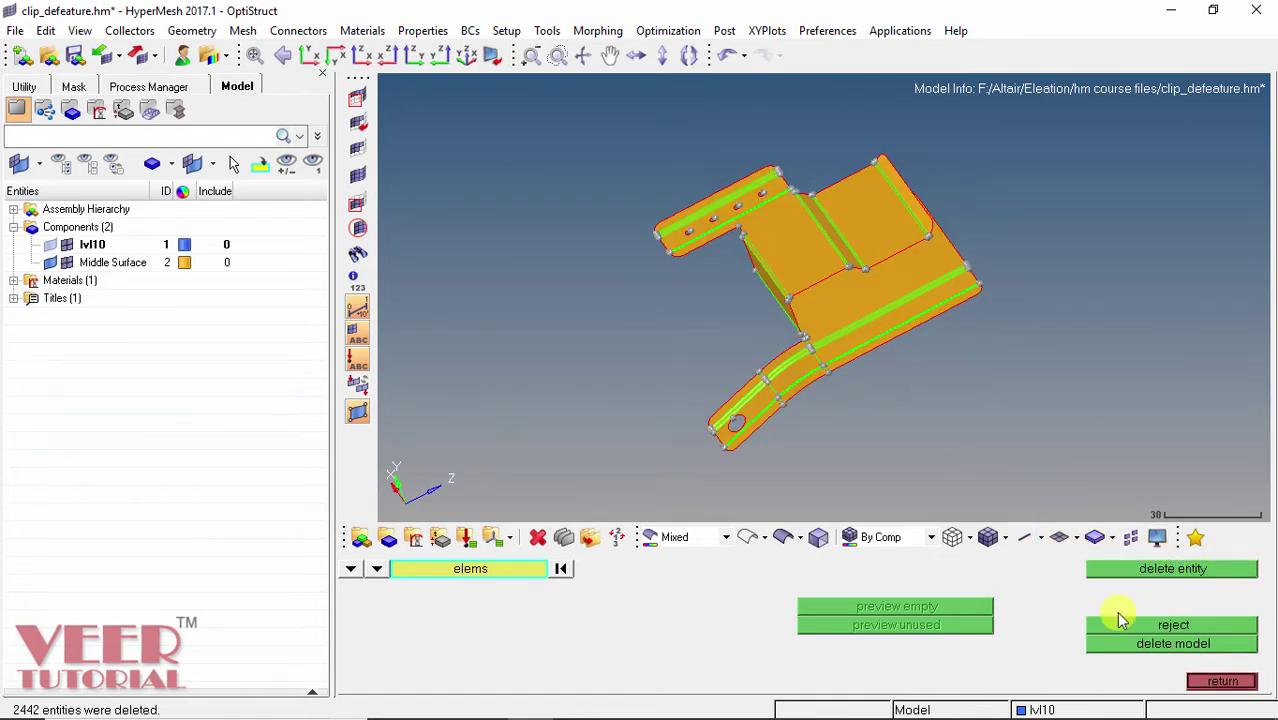
{"action": "left_click", "coordinate": [1222, 682]}
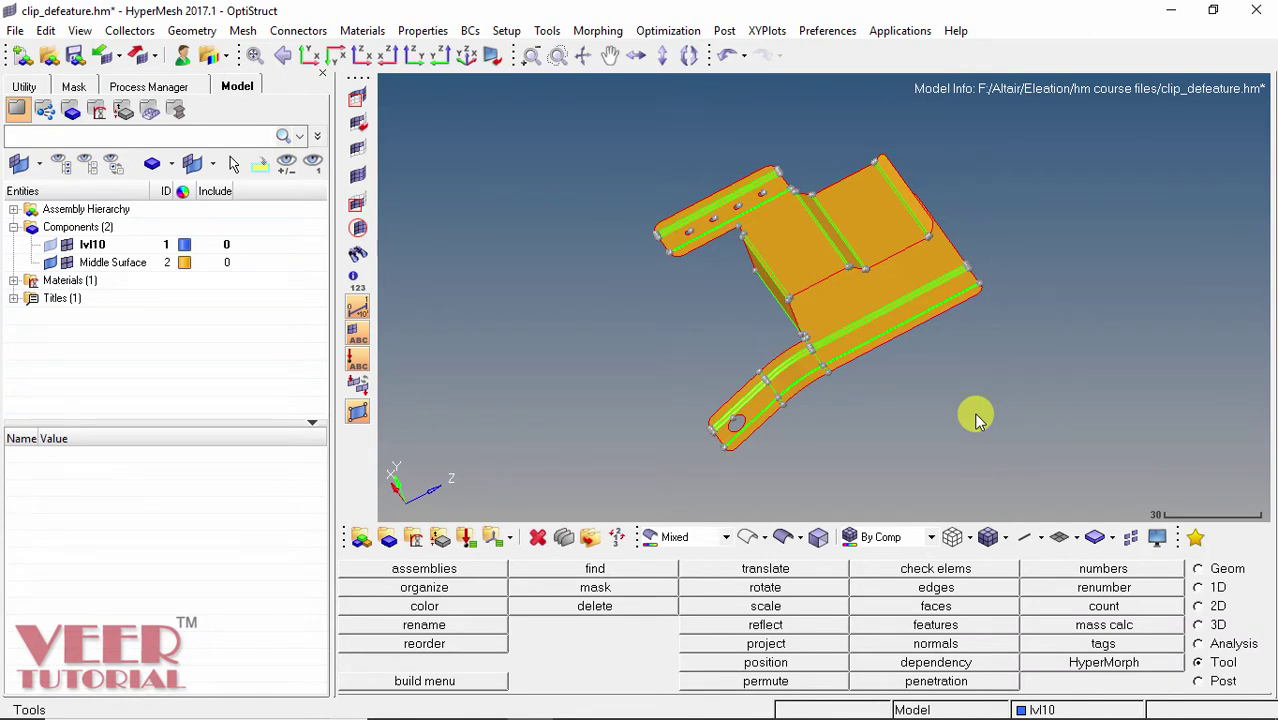
Open Geom > defeature > pinholes and window-select all 45 clip surfaces.
{"action": "left_click", "coordinate": [1199, 606]}
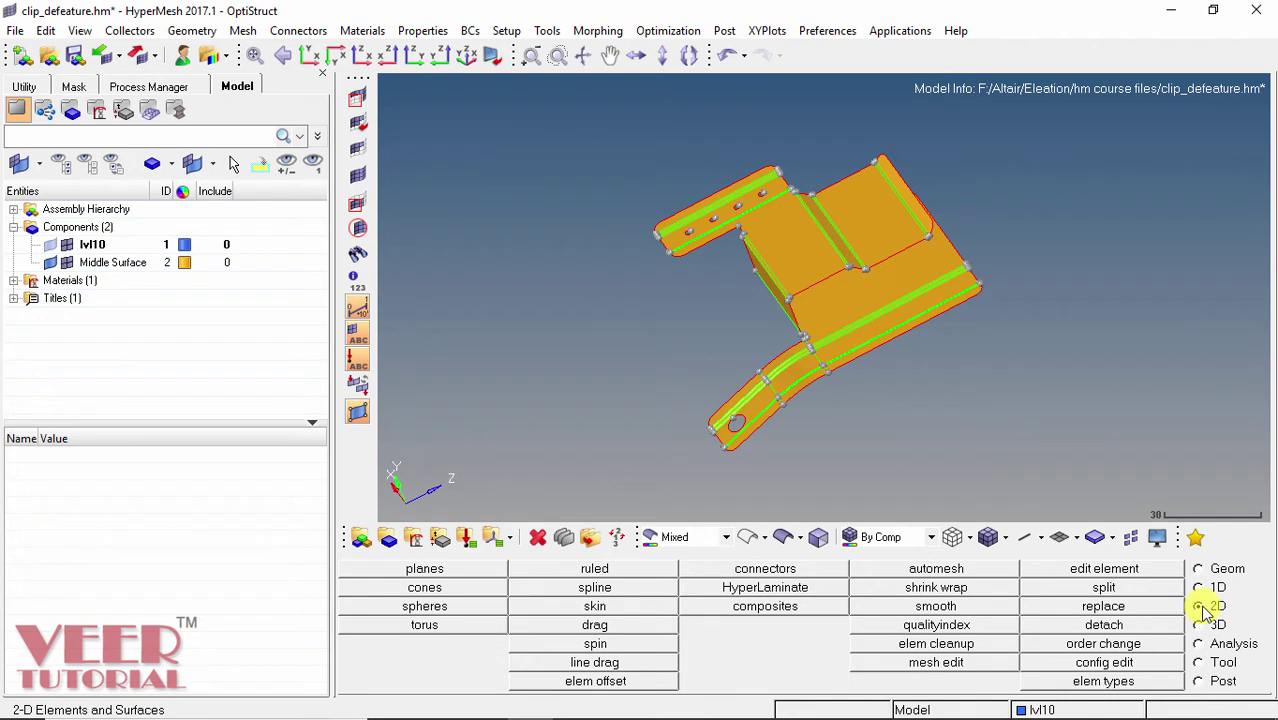
{"action": "left_click", "coordinate": [1200, 570]}
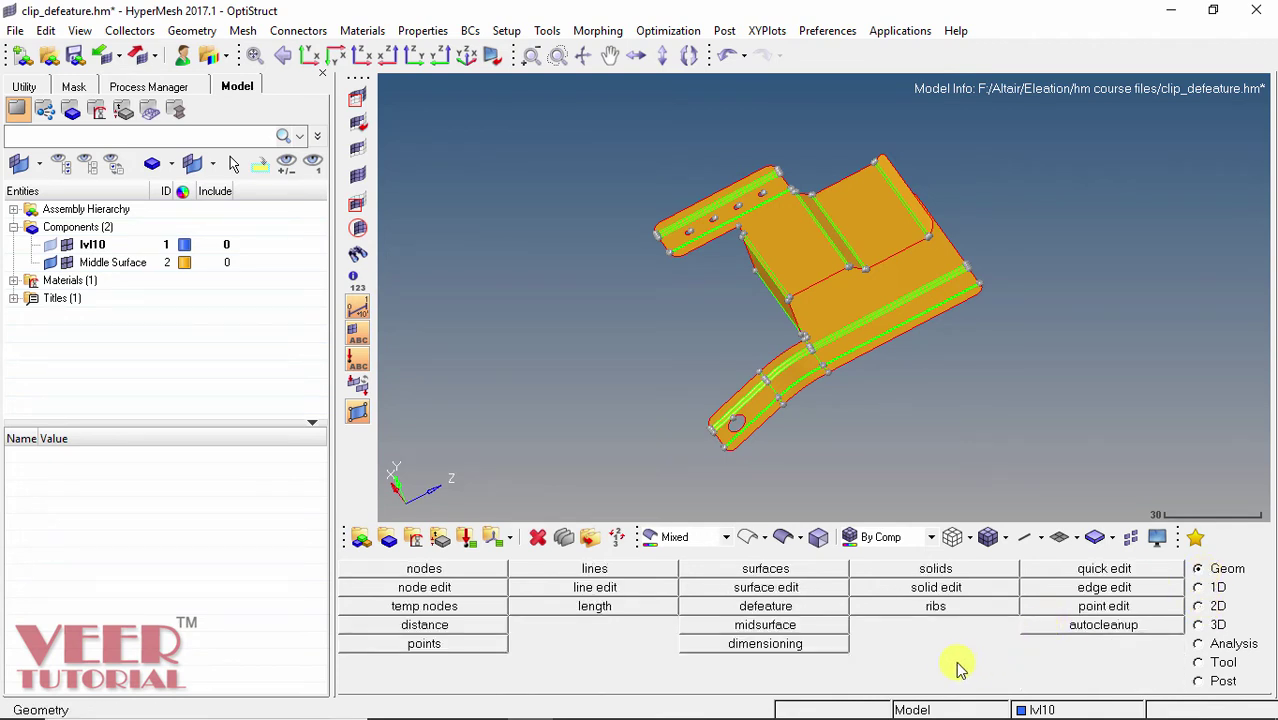
{"action": "left_click", "coordinate": [766, 607]}
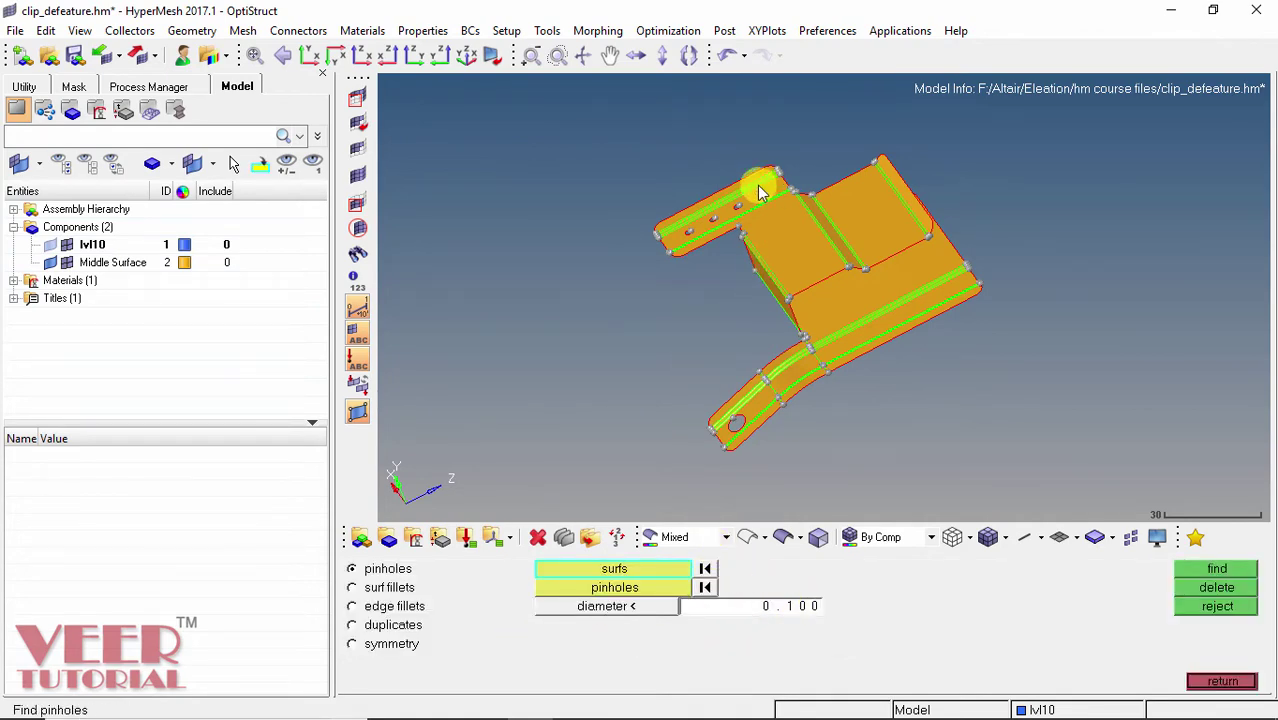
{"action": "scroll", "coordinate": [737, 191], "scroll_direction": "up", "scroll_amount": 3}
{"action": "left_click_drag", "start_coordinate": [737, 191], "coordinate": [735, 207], "text": "ctrl"}
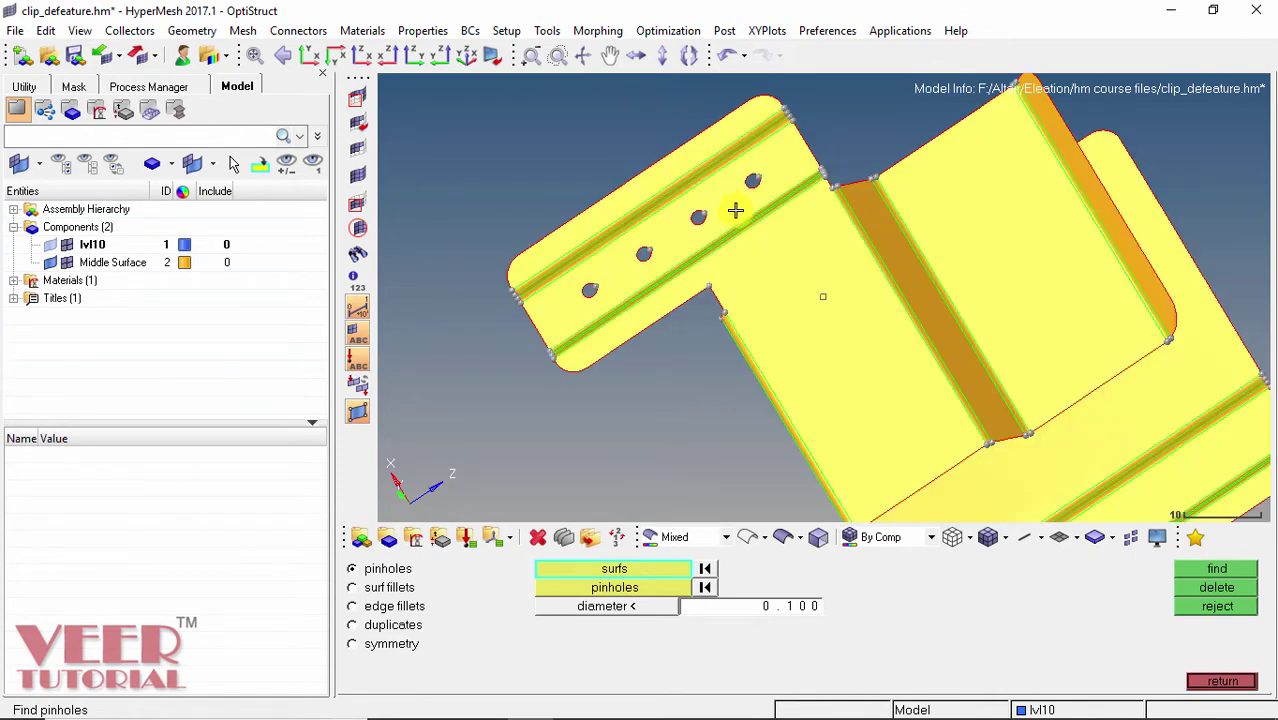
{"action": "left_click_drag", "start_coordinate": [759, 249], "coordinate": [830, 457], "text": "ctrl"}
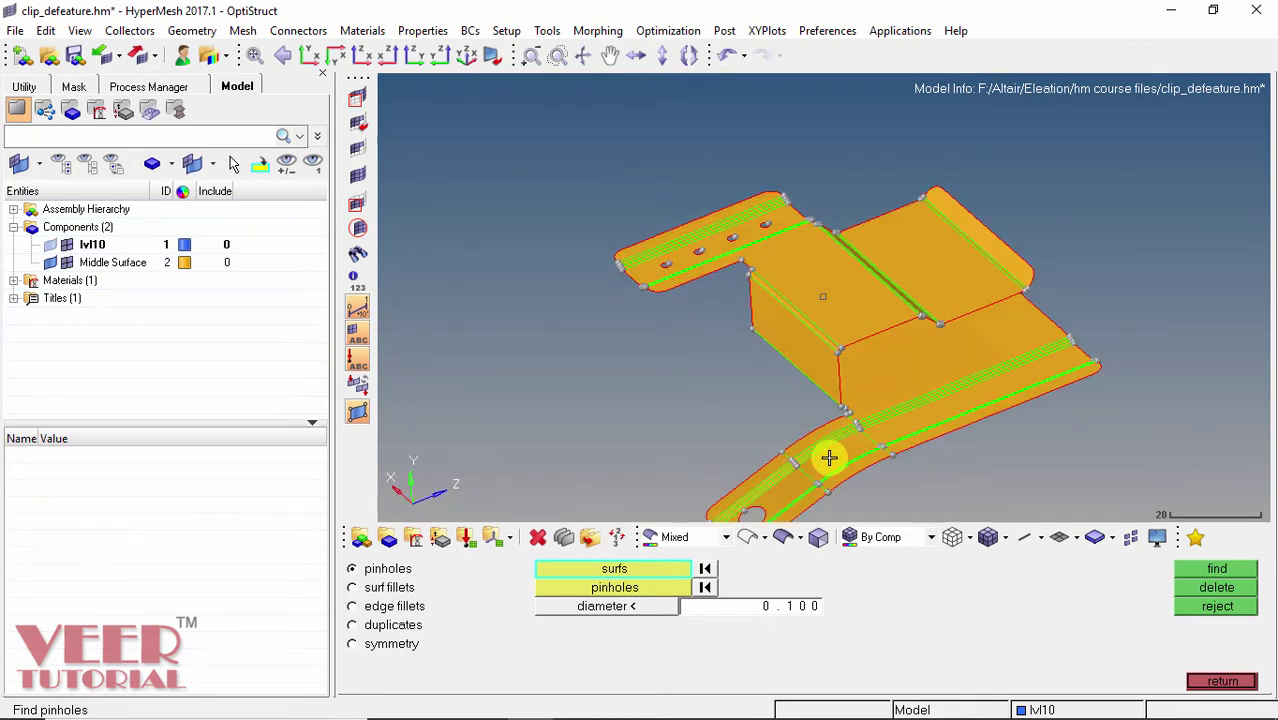
{"action": "scroll", "coordinate": [793, 277], "scroll_direction": "down", "scroll_amount": 4}
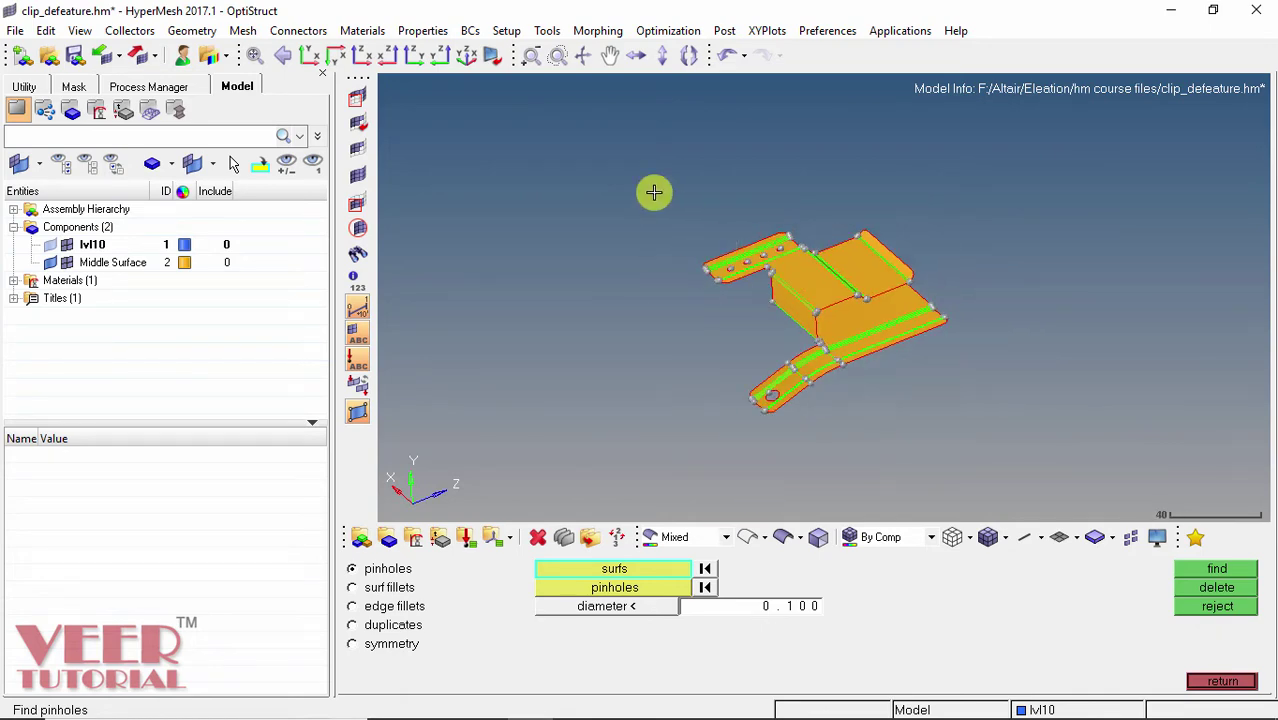
{"action": "left_click_drag", "start_coordinate": [633, 187], "coordinate": [837, 302], "text": "shift"}
{"action": "left_click", "coordinate": [638, 592]}
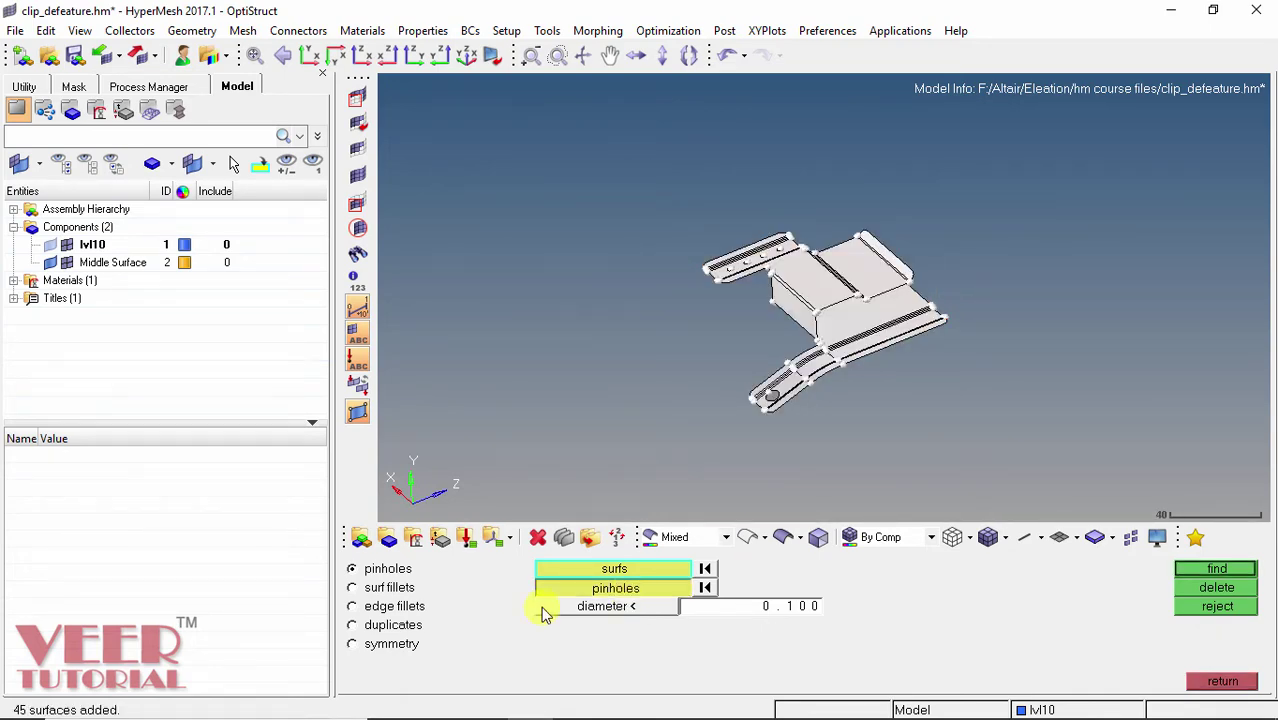
{"action": "left_click", "coordinate": [630, 596]}
Find and delete the pinholes with diameter below 3.
{"action": "left_click", "coordinate": [798, 612]}
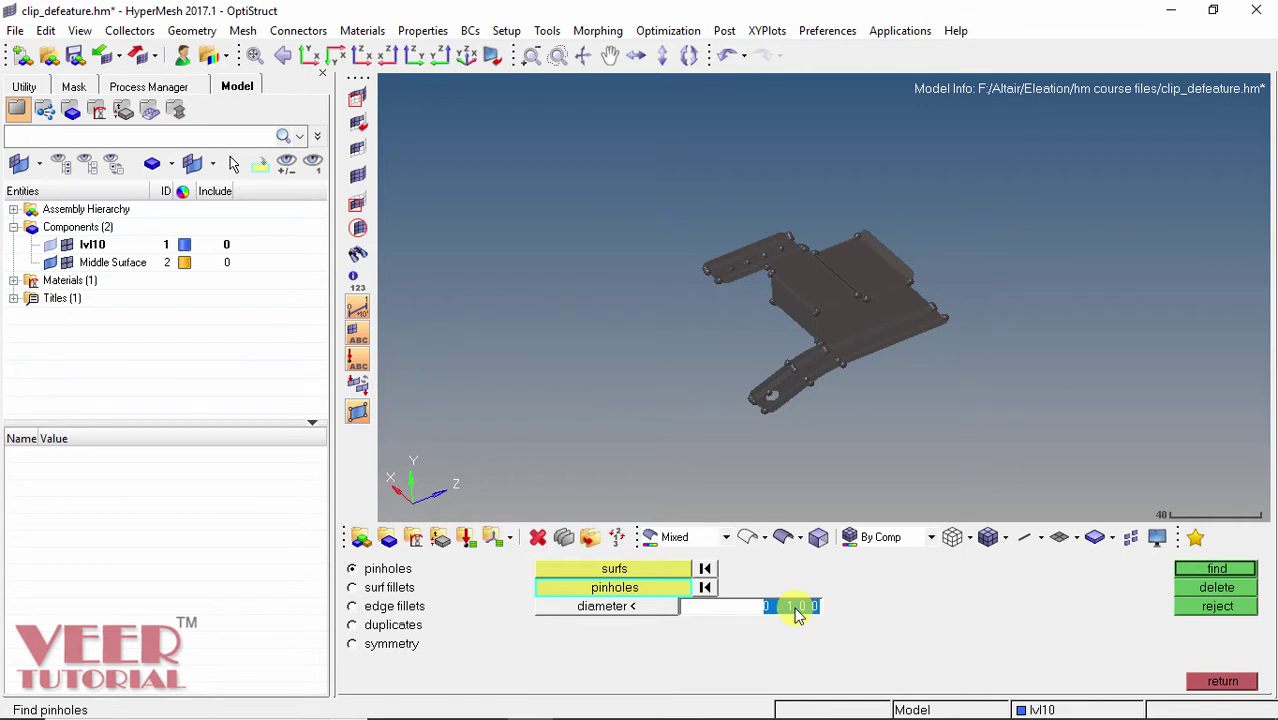
{"action": "type", "text": "3"}
{"action": "left_click", "coordinate": [1220, 567]}
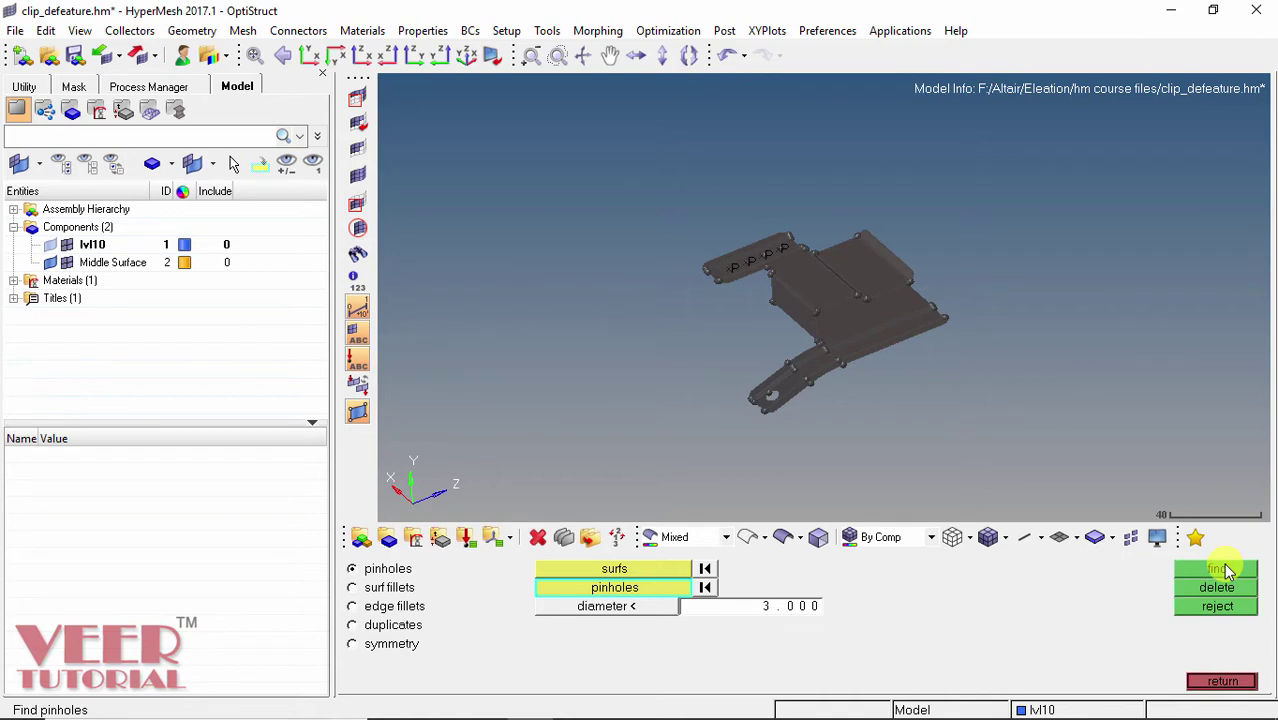
{"action": "scroll", "coordinate": [740, 222], "scroll_direction": "up", "scroll_amount": 5}
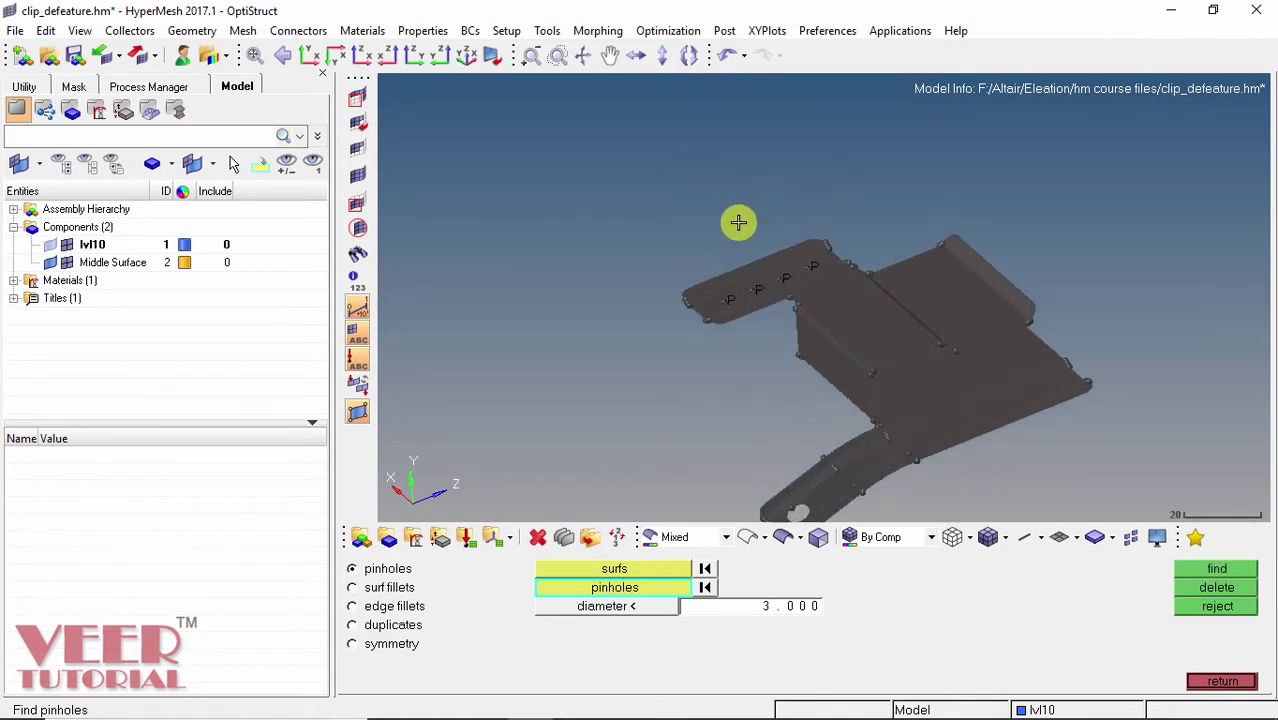
{"action": "scroll", "coordinate": [774, 281], "scroll_direction": "up", "scroll_amount": 3}
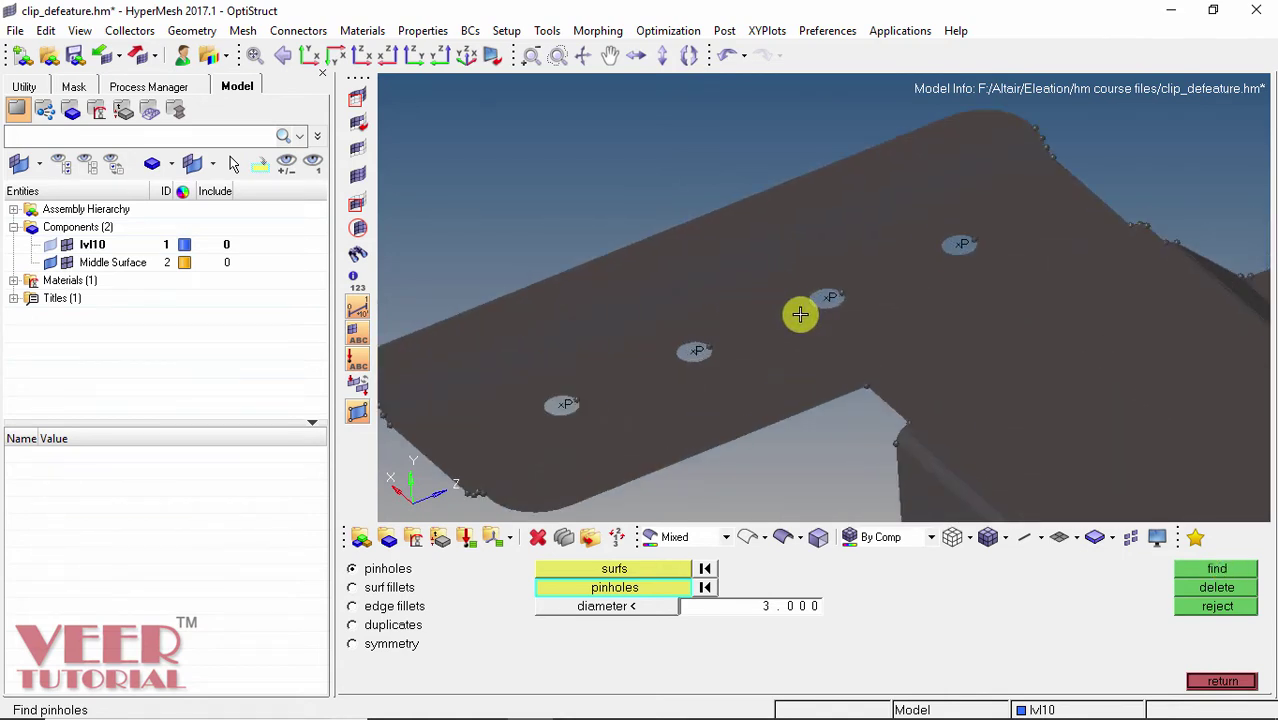
{"action": "left_click", "coordinate": [1215, 589]}
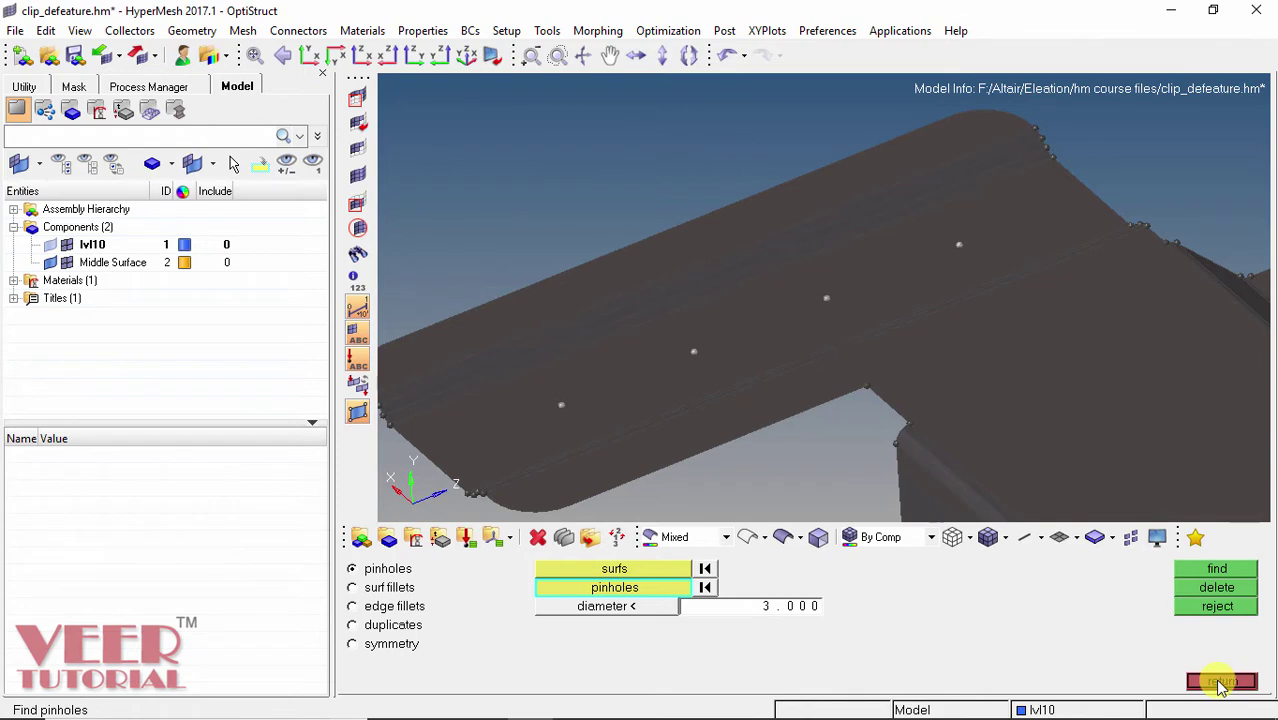
{"action": "left_click", "coordinate": [1220, 684]}
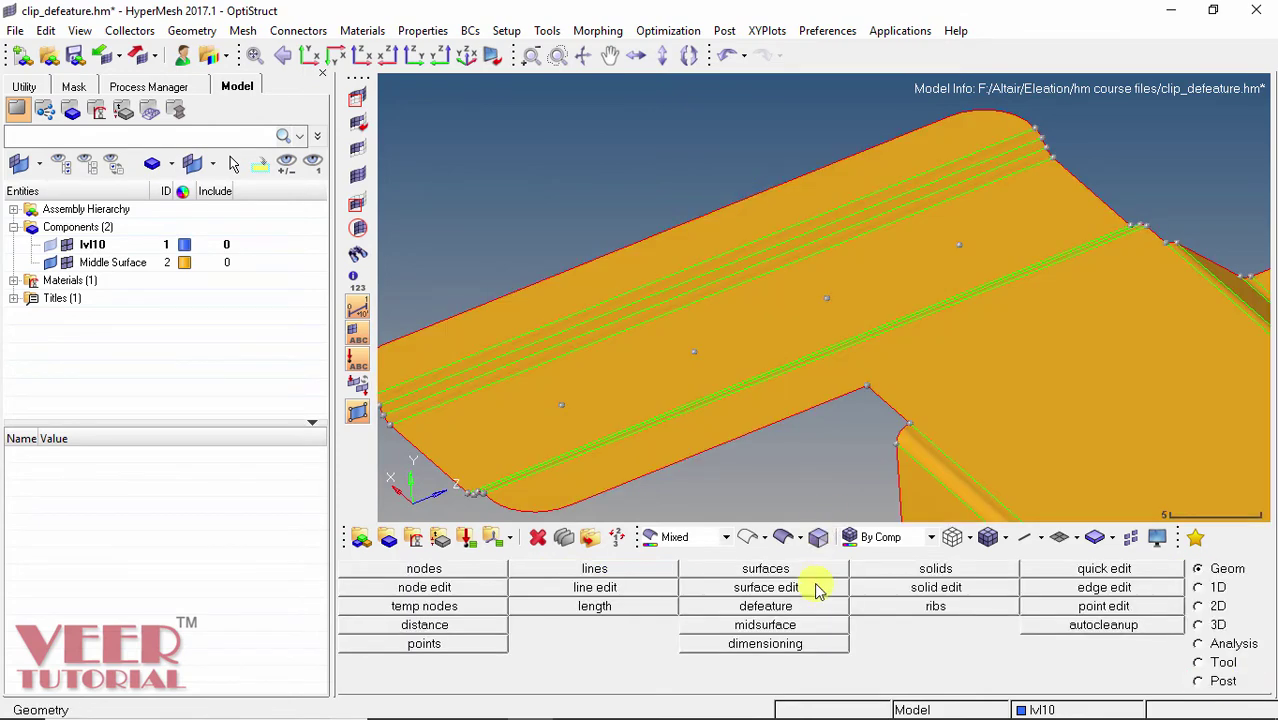
Switch defeaturing to surf fillets and window-select all the clip's surfaces.
{"action": "left_click", "coordinate": [757, 607]}
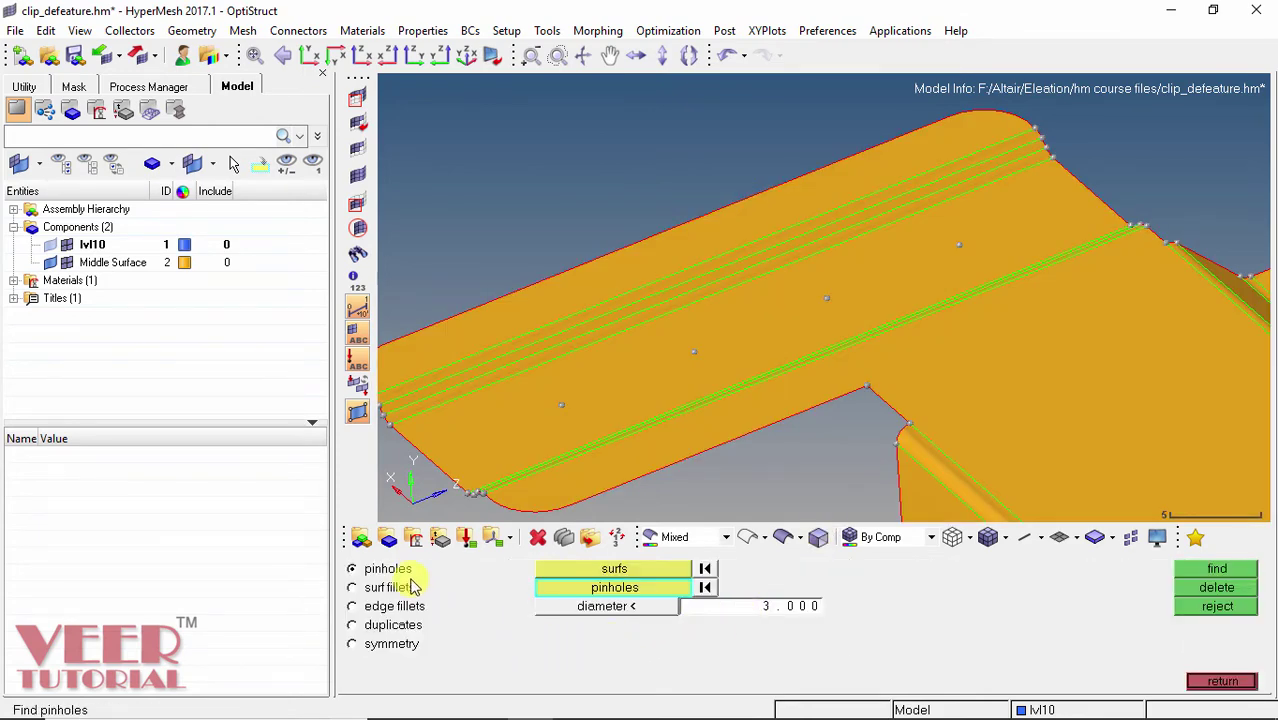
{"action": "left_click", "coordinate": [352, 588]}
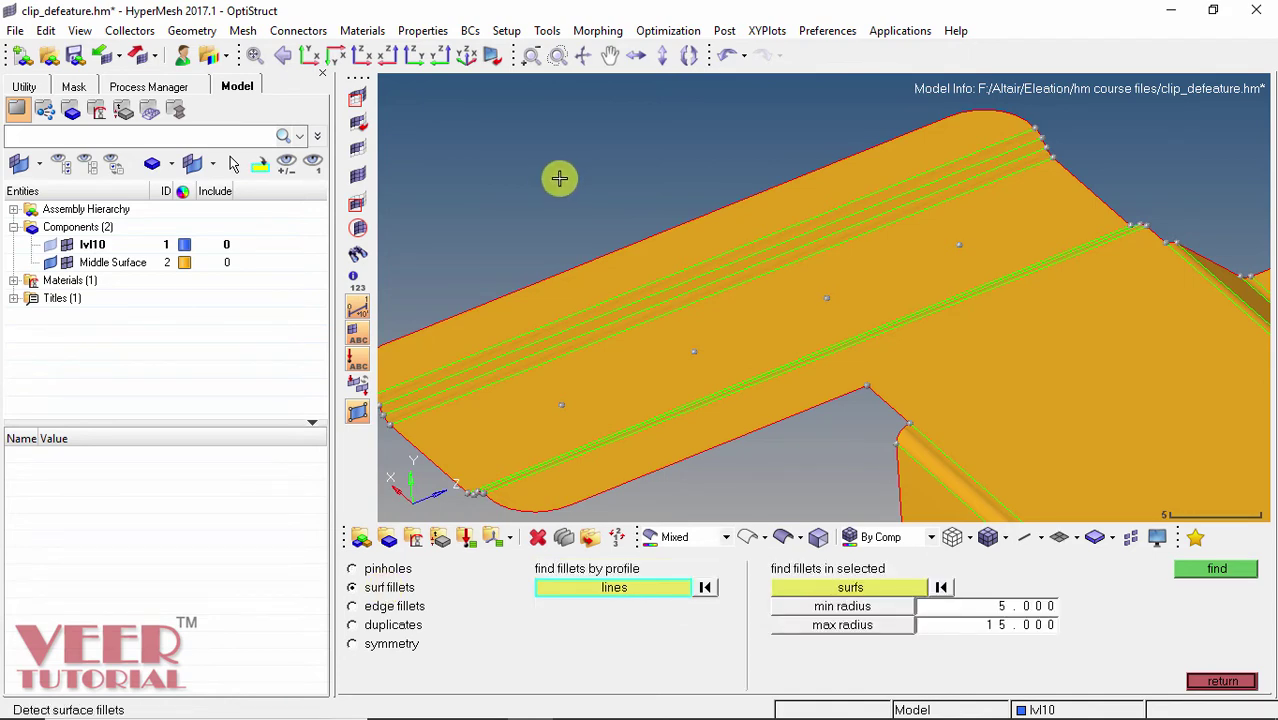
{"action": "left_click_drag", "start_coordinate": [560, 176], "coordinate": [827, 533], "text": "ctrl"}
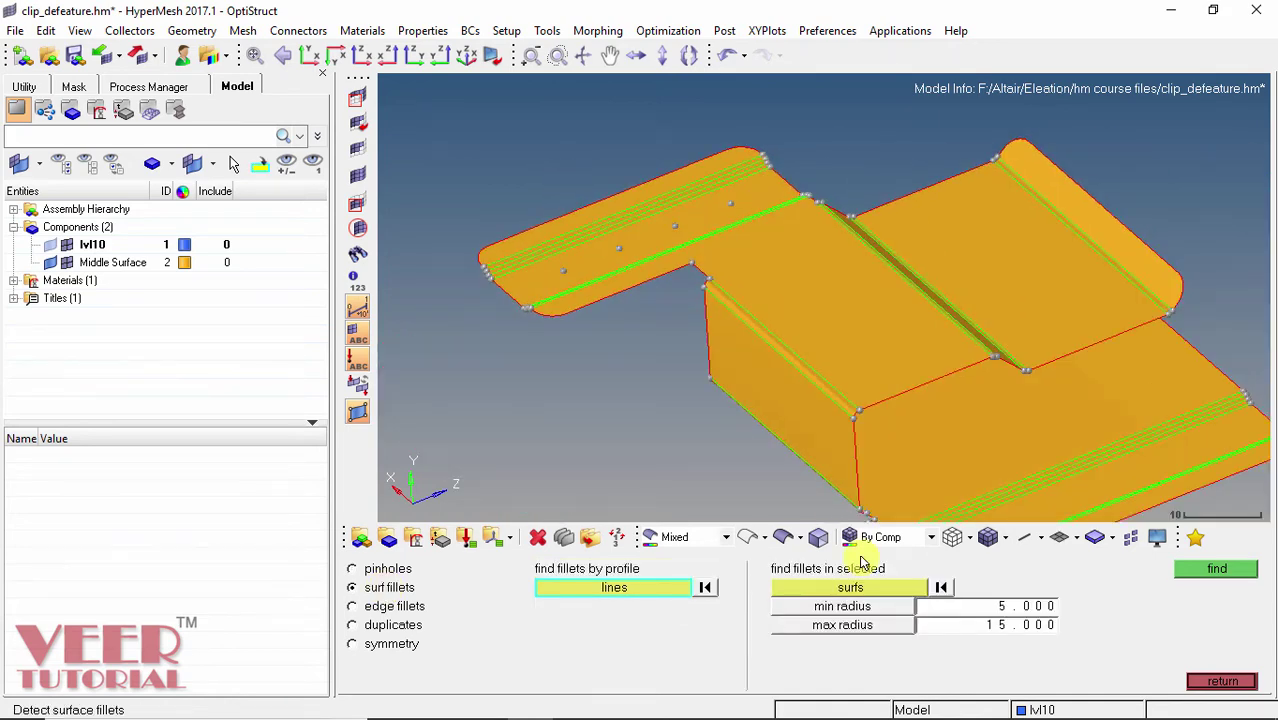
{"action": "left_click", "coordinate": [848, 586]}
{"action": "scroll", "coordinate": [822, 417], "scroll_direction": "down", "scroll_amount": 4}
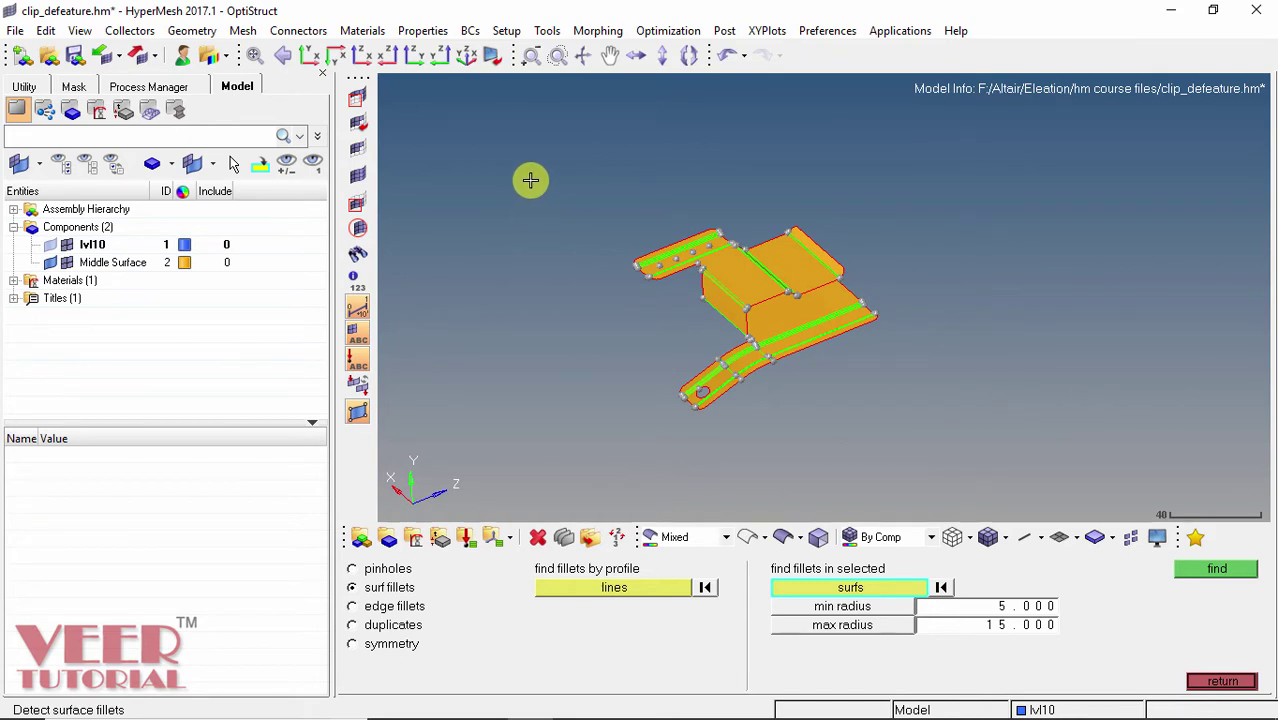
{"action": "left_click_drag", "start_coordinate": [528, 180], "coordinate": [984, 437], "text": "shift"}
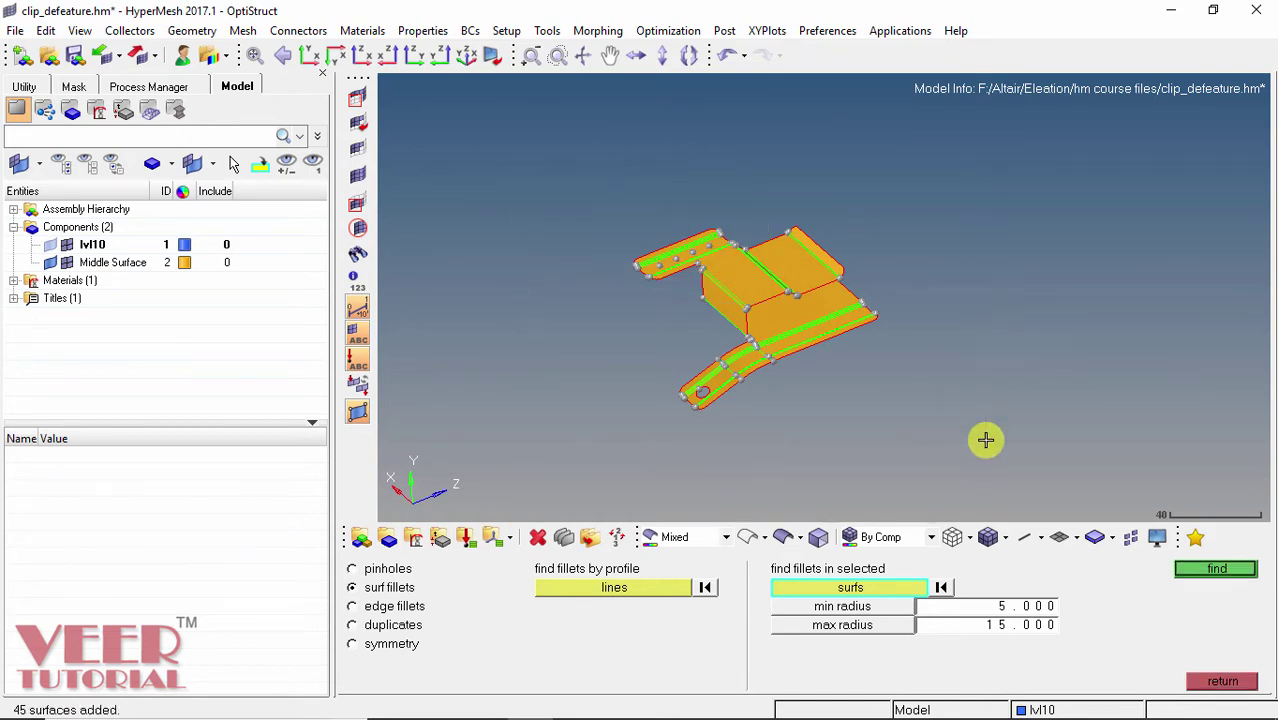
Find and remove surface fillets with radius between 2 and 15.
{"action": "left_click", "coordinate": [1014, 607]}
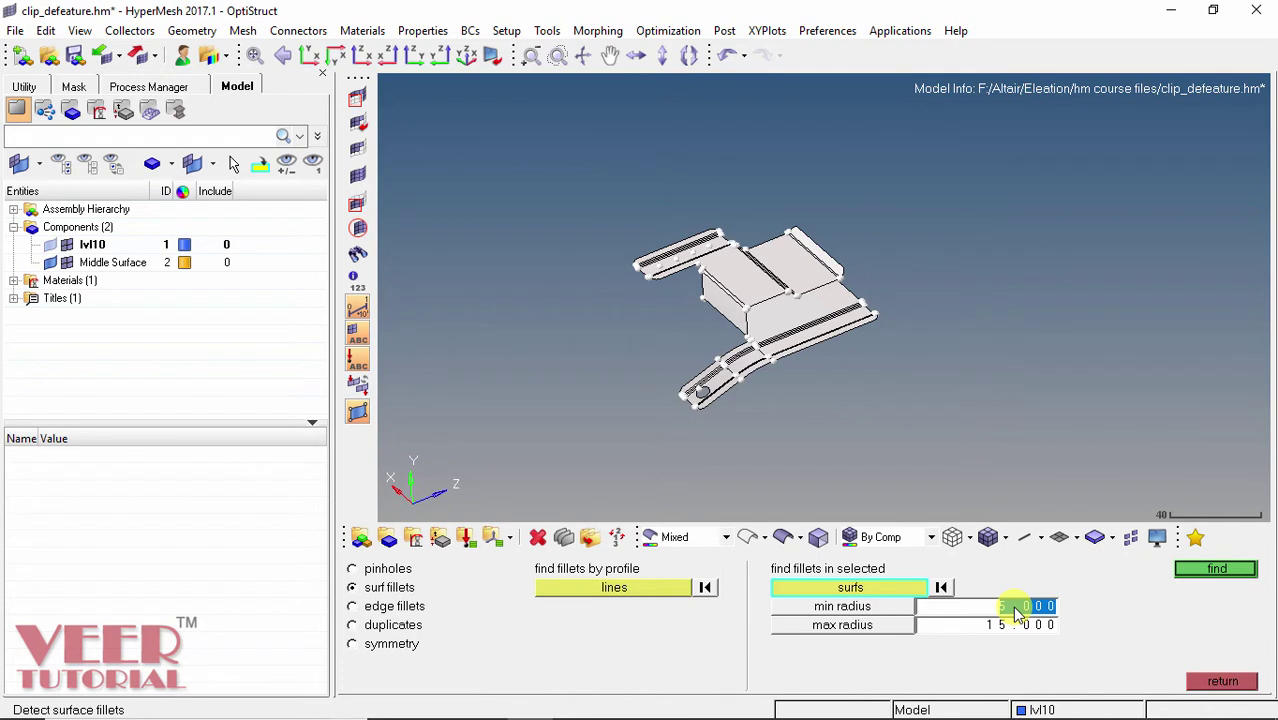
{"action": "type", "text": "2"}
{"action": "left_click", "coordinate": [1021, 624]}
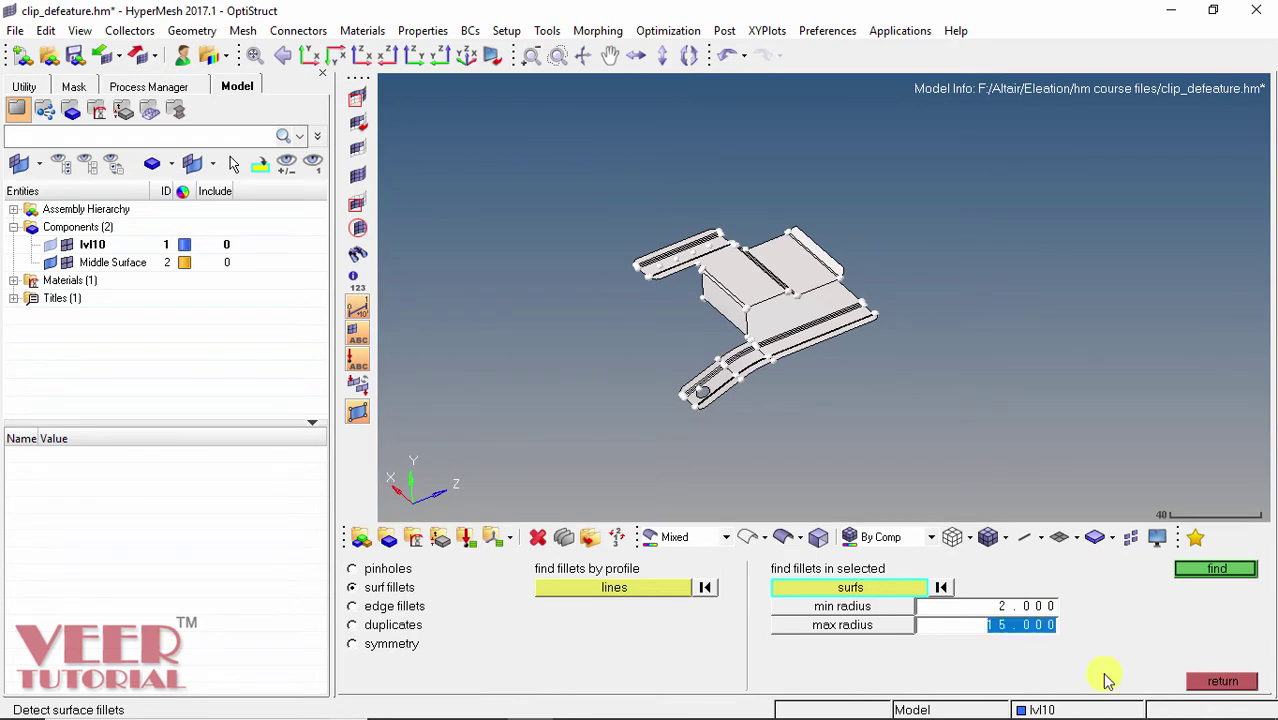
{"action": "key", "text": "Return"}
{"action": "left_click", "coordinate": [1228, 570]}
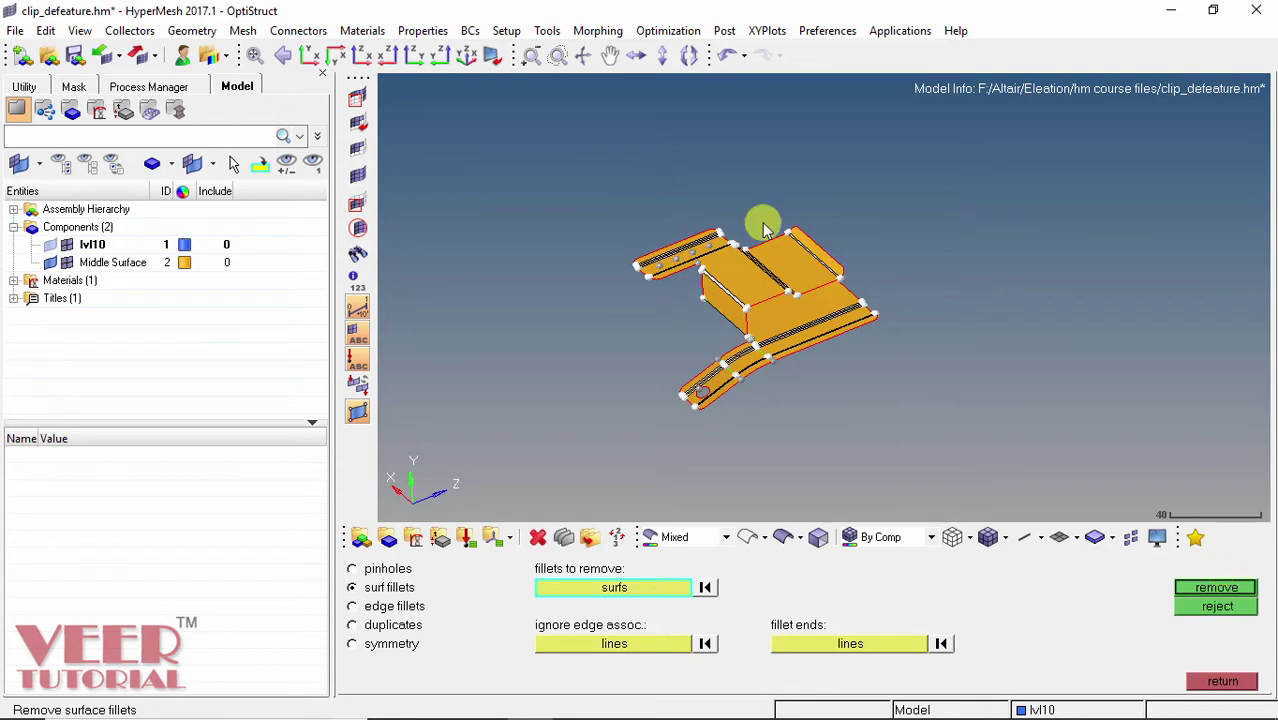
{"action": "scroll", "coordinate": [712, 270], "scroll_direction": "up", "scroll_amount": 2}
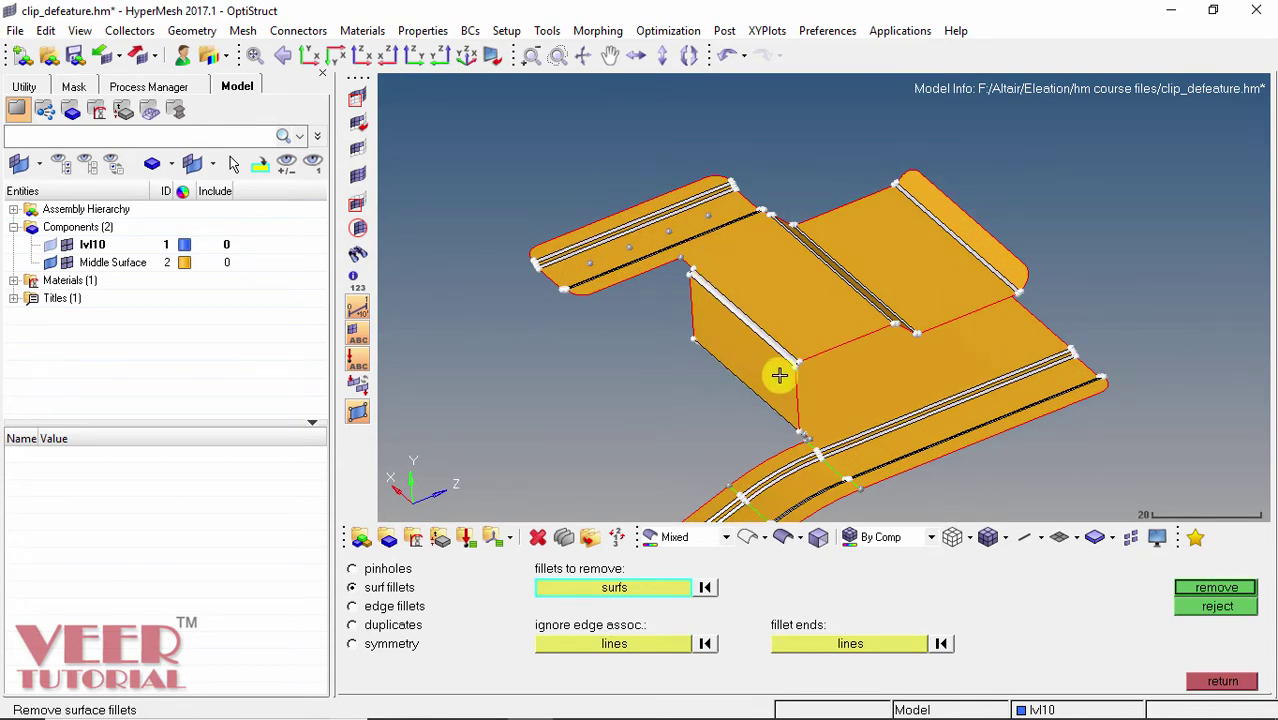
{"action": "scroll", "coordinate": [793, 375], "scroll_direction": "up", "scroll_amount": 3}
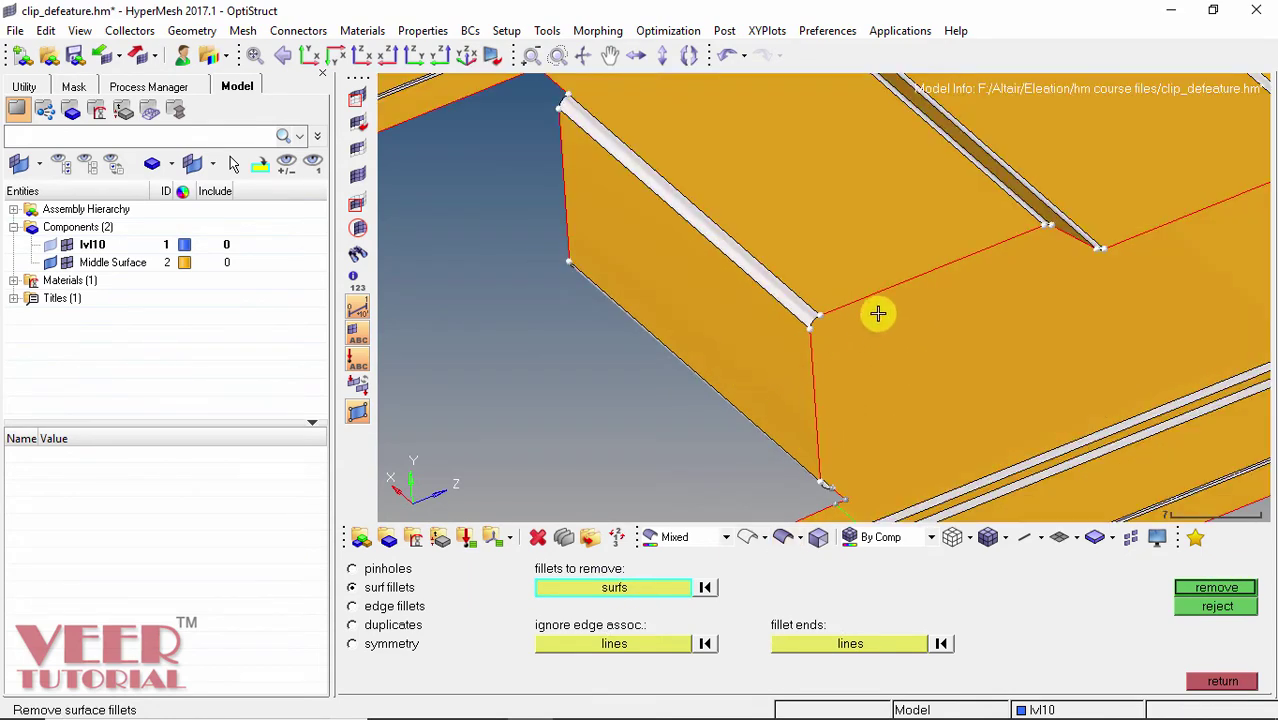
{"action": "left_click", "coordinate": [1220, 588]}
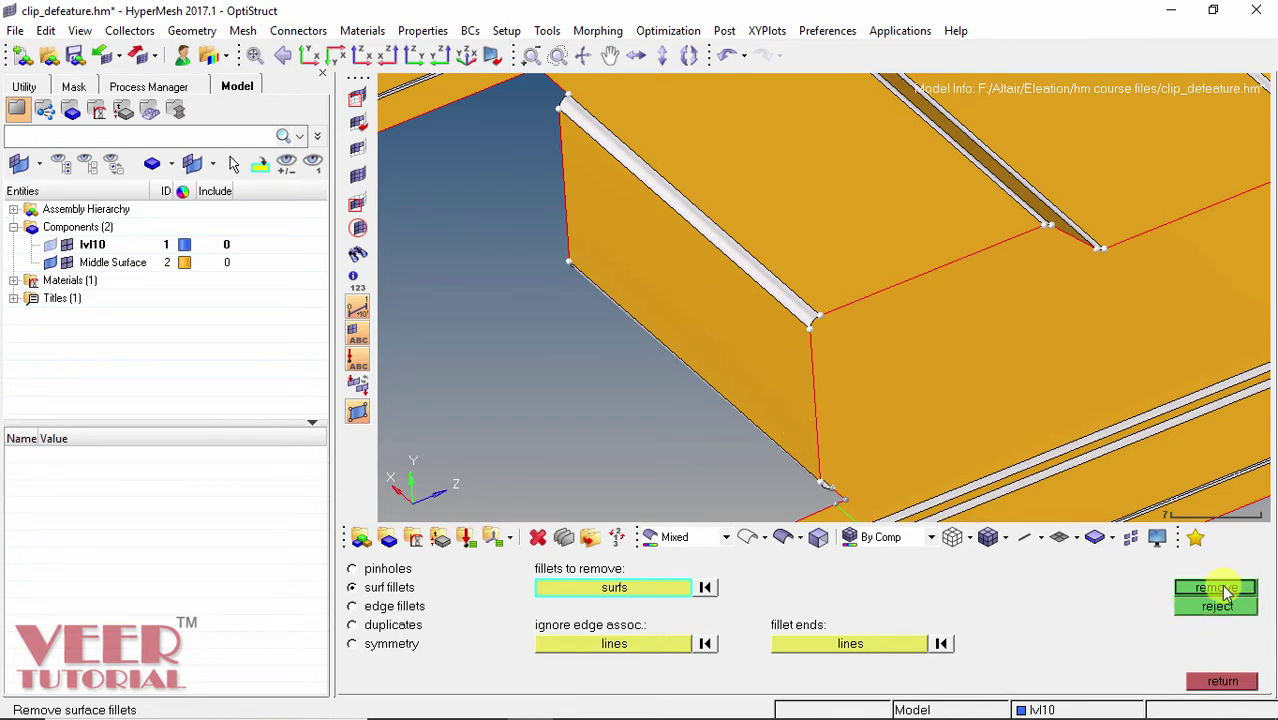
Select all clip surfaces for edge fillets with min radius 1 and max radius 20.
{"action": "left_click", "coordinate": [393, 610]}
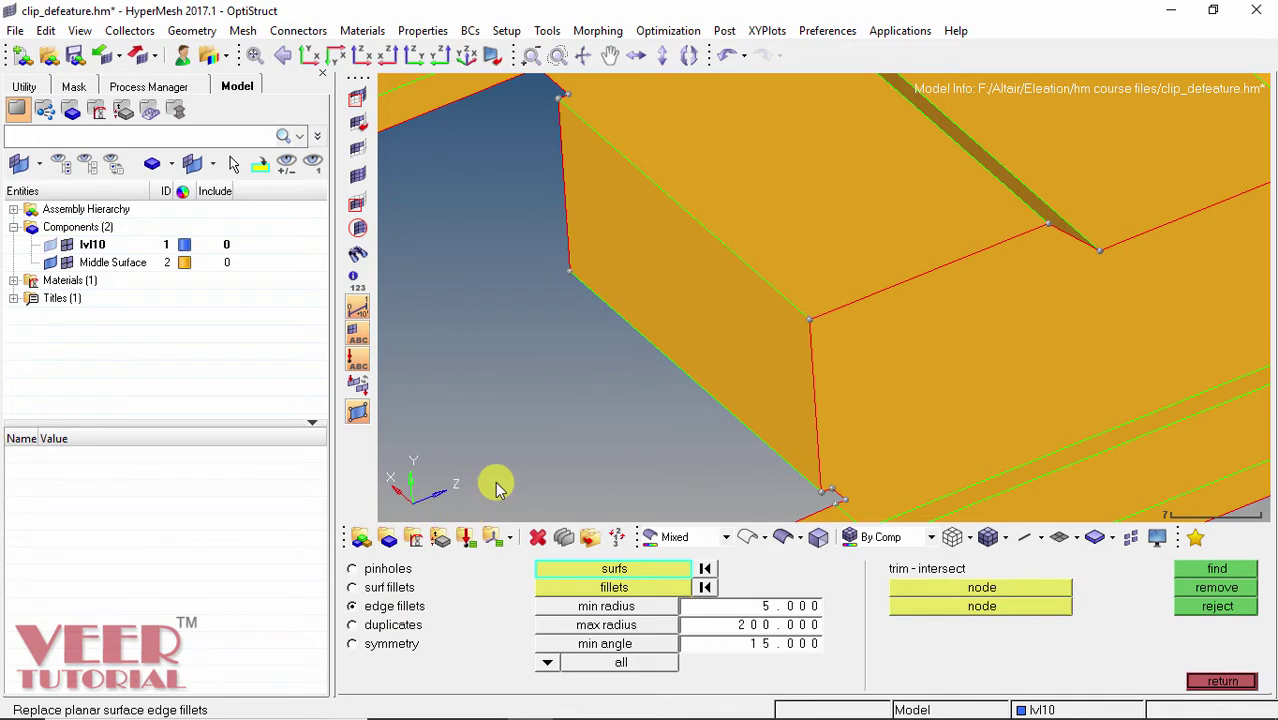
{"action": "key", "text": "f"}
{"action": "left_click_drag", "start_coordinate": [509, 278], "coordinate": [820, 509], "text": "shift"}
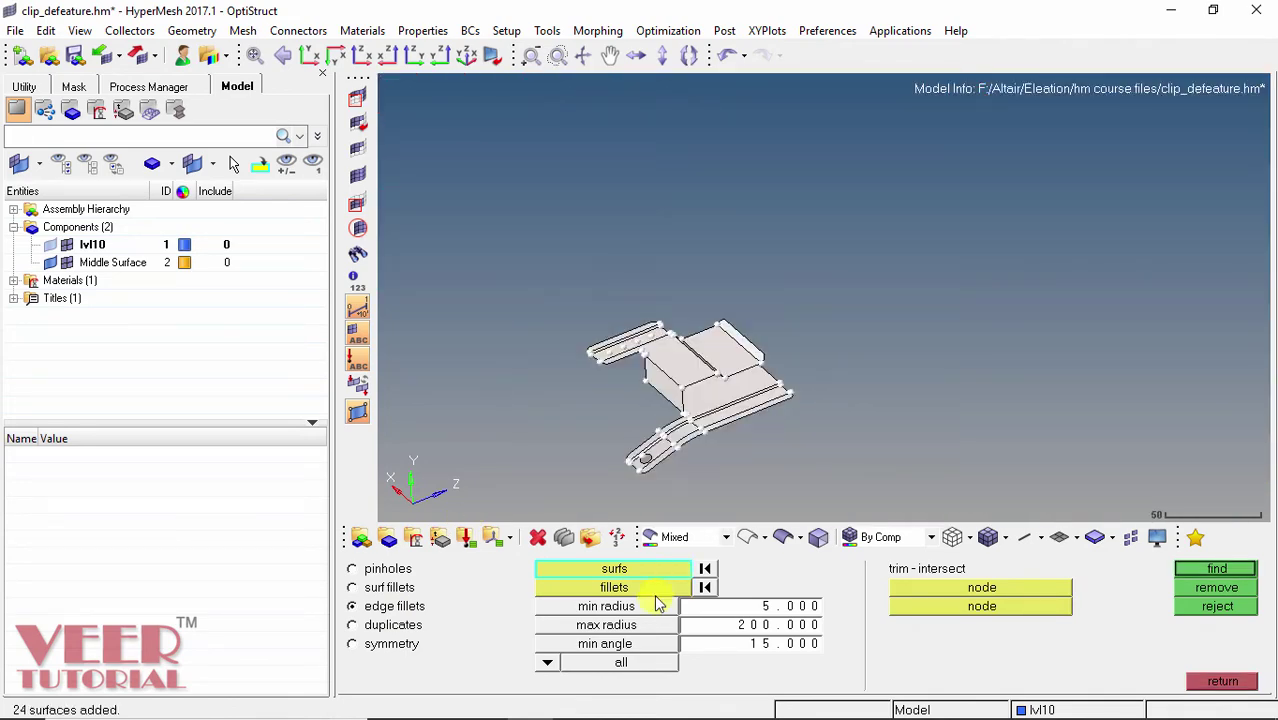
{"action": "left_click", "coordinate": [785, 612]}
{"action": "type", "text": "1"}
{"action": "left_click", "coordinate": [765, 626]}
{"action": "type", "text": "20"}
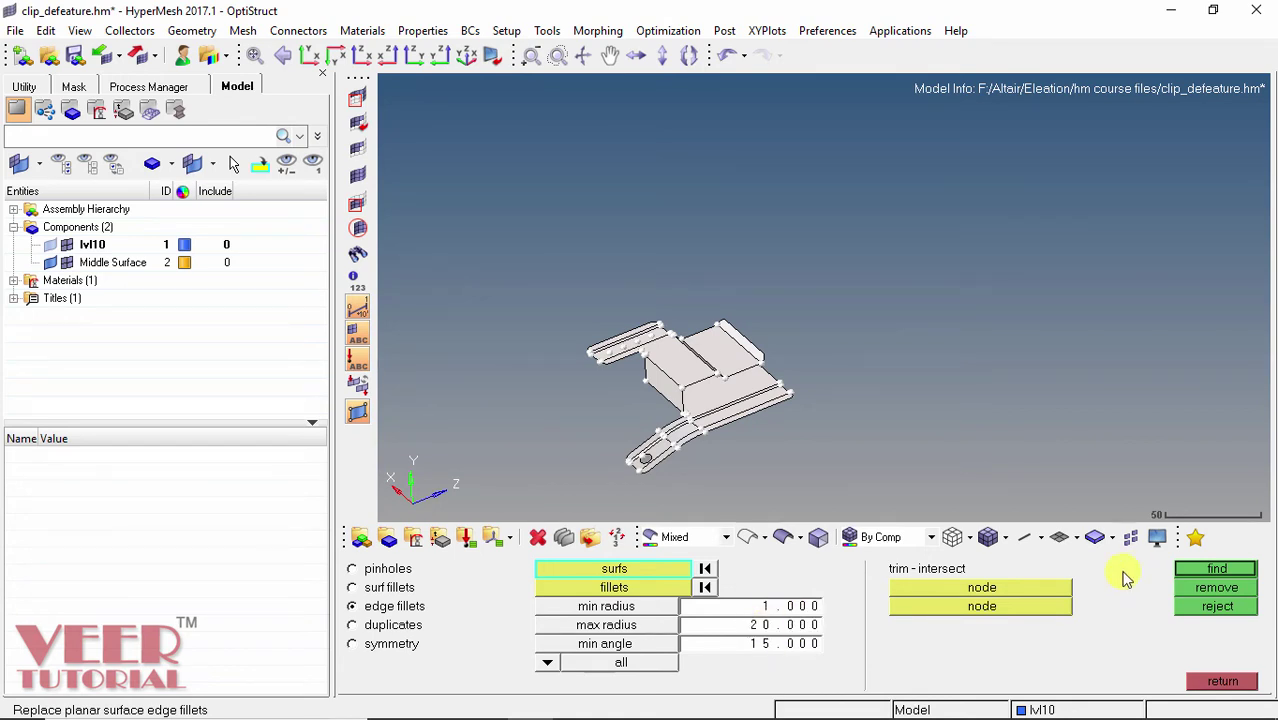
Find and remove the matching edge fillets, then return to the Geom page.
{"action": "left_click", "coordinate": [1214, 569]}
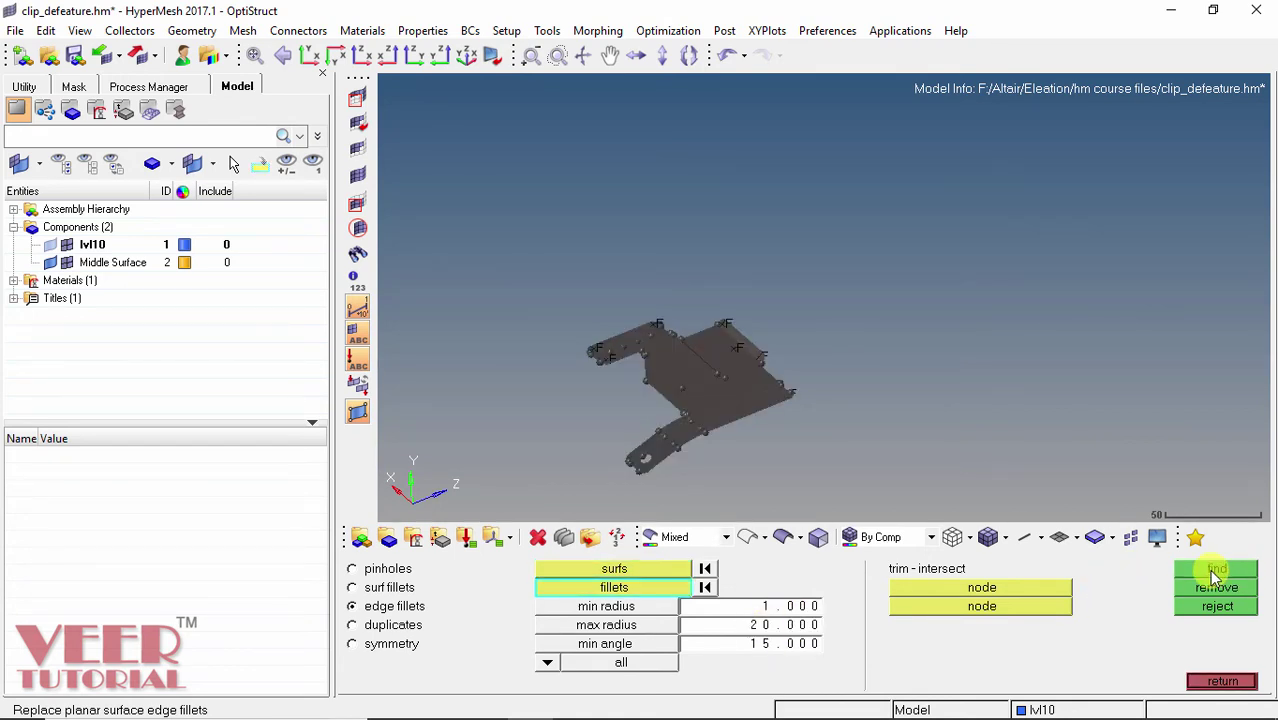
{"action": "left_click", "coordinate": [1216, 587]}
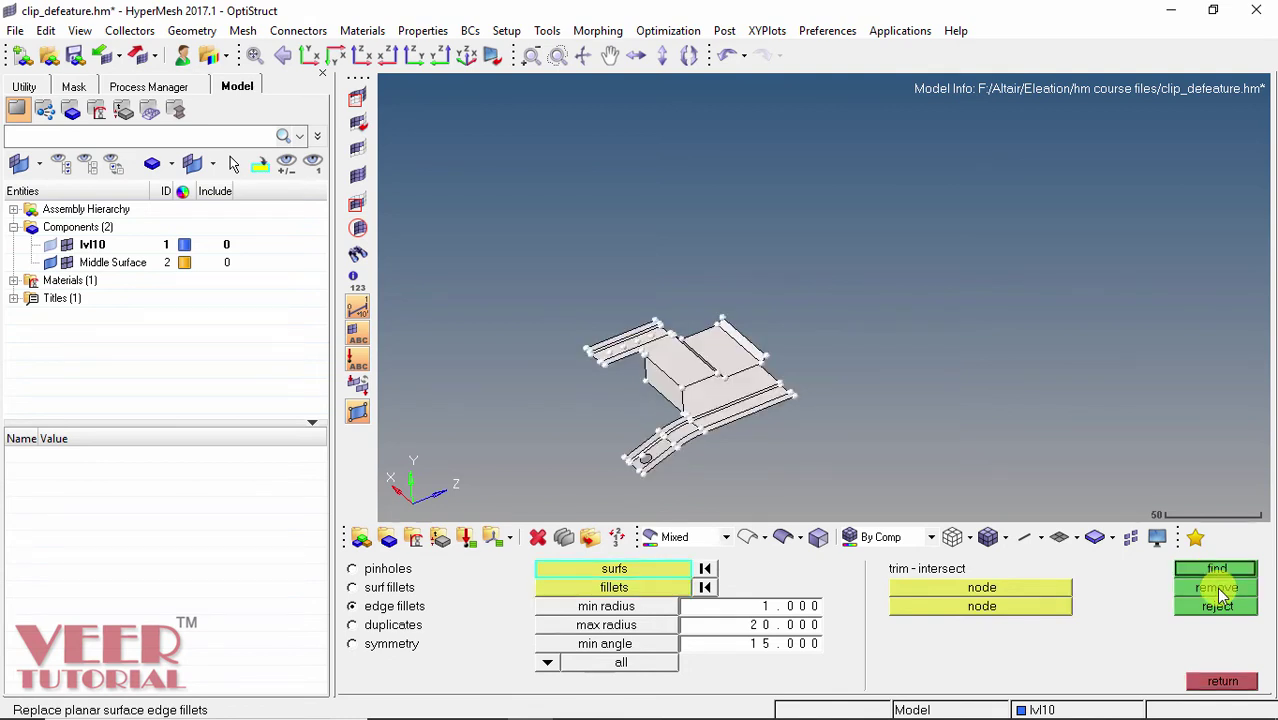
{"action": "left_click", "coordinate": [1217, 606]}
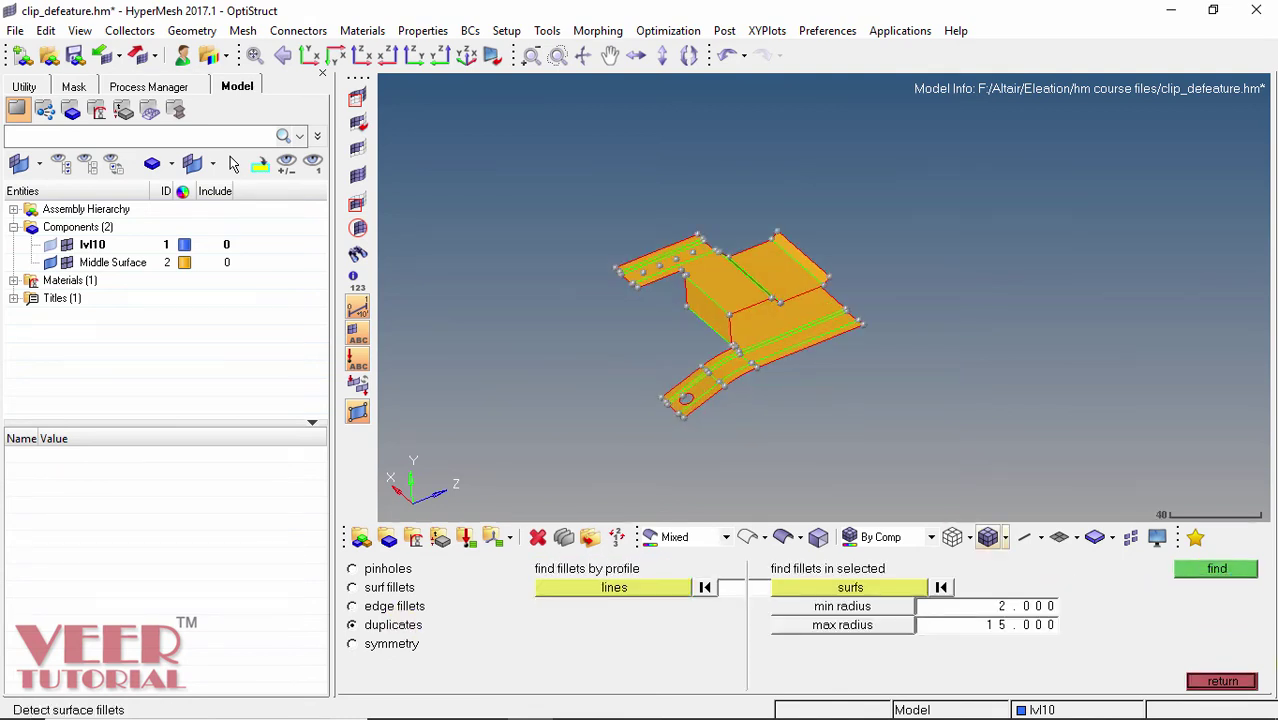
{"action": "left_click", "coordinate": [1215, 684]}
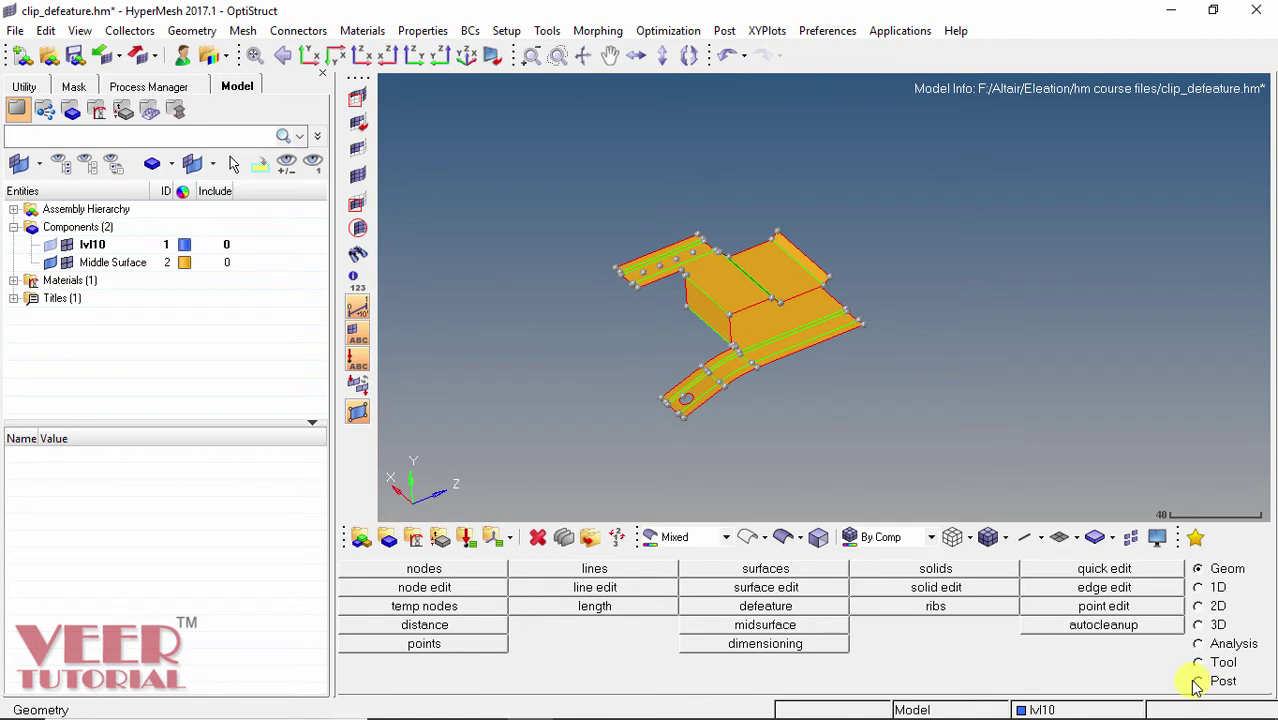
Automesh the defeatured surfaces at size 2.000 mixed into 2032 elements and inspect the mesh.
{"action": "left_click", "coordinate": [1199, 606]}
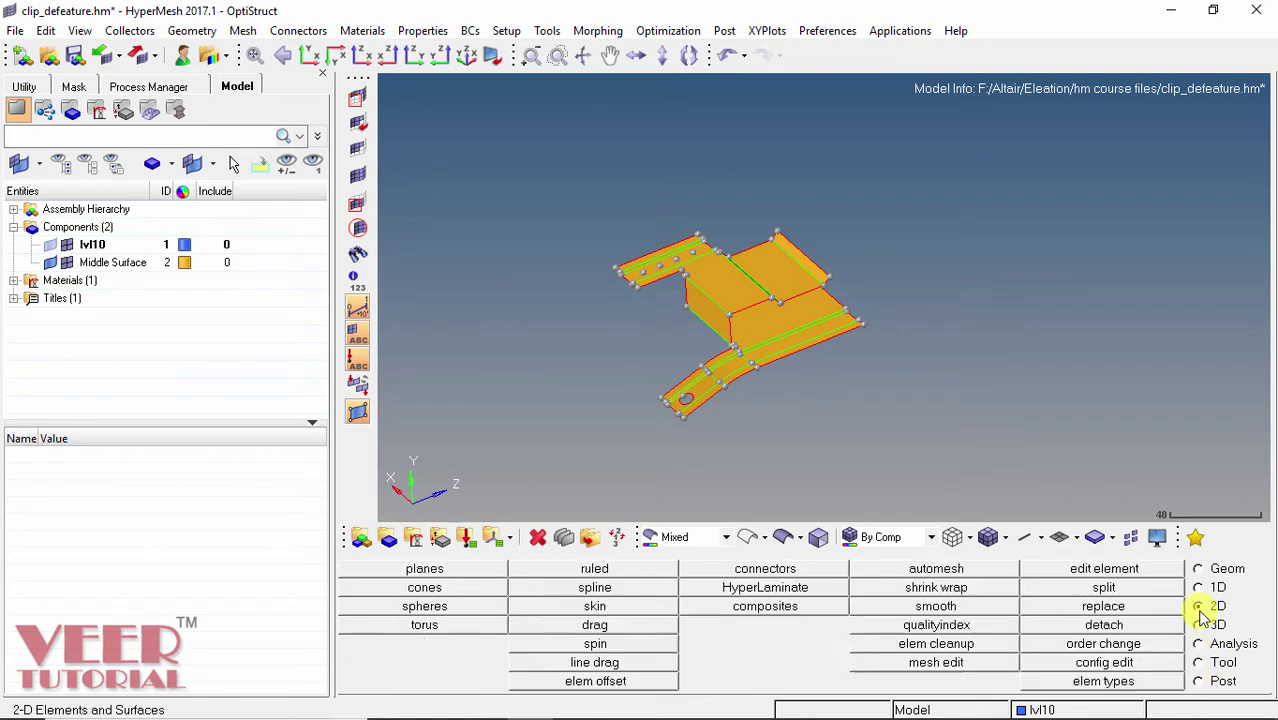
{"action": "left_click", "coordinate": [938, 569]}
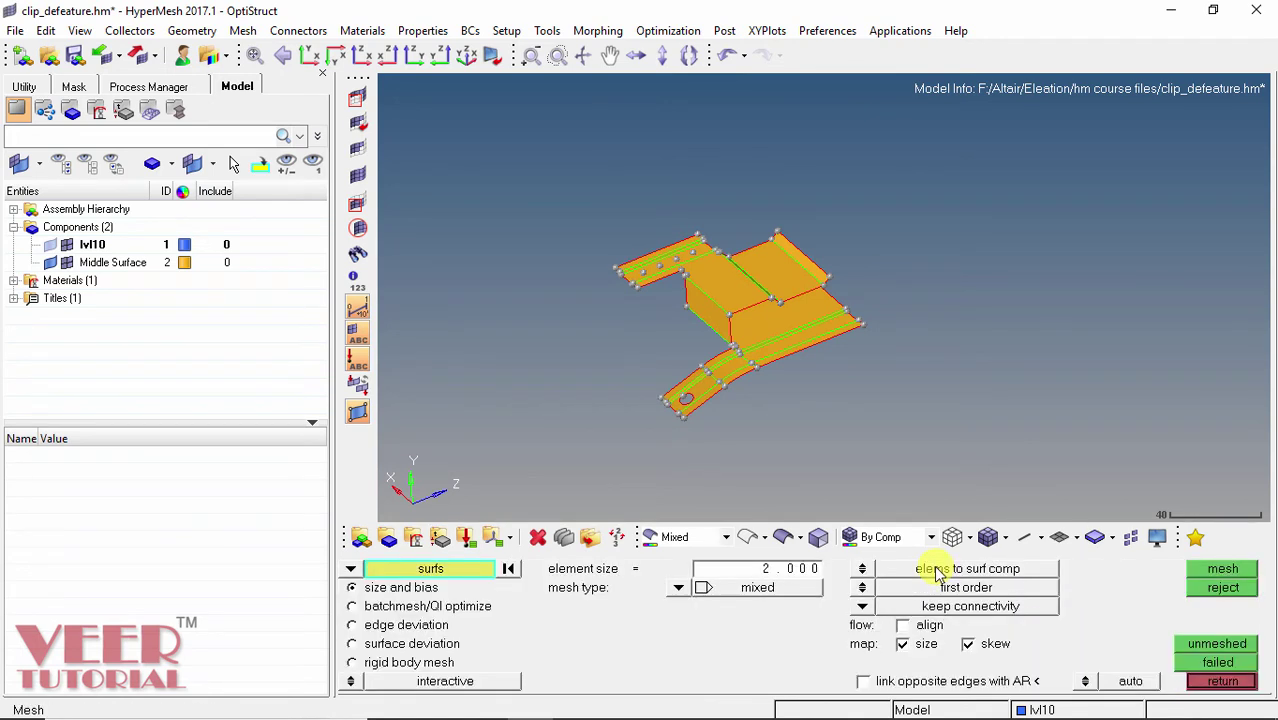
{"action": "left_click_drag", "start_coordinate": [559, 203], "coordinate": [825, 401], "text": "shift"}
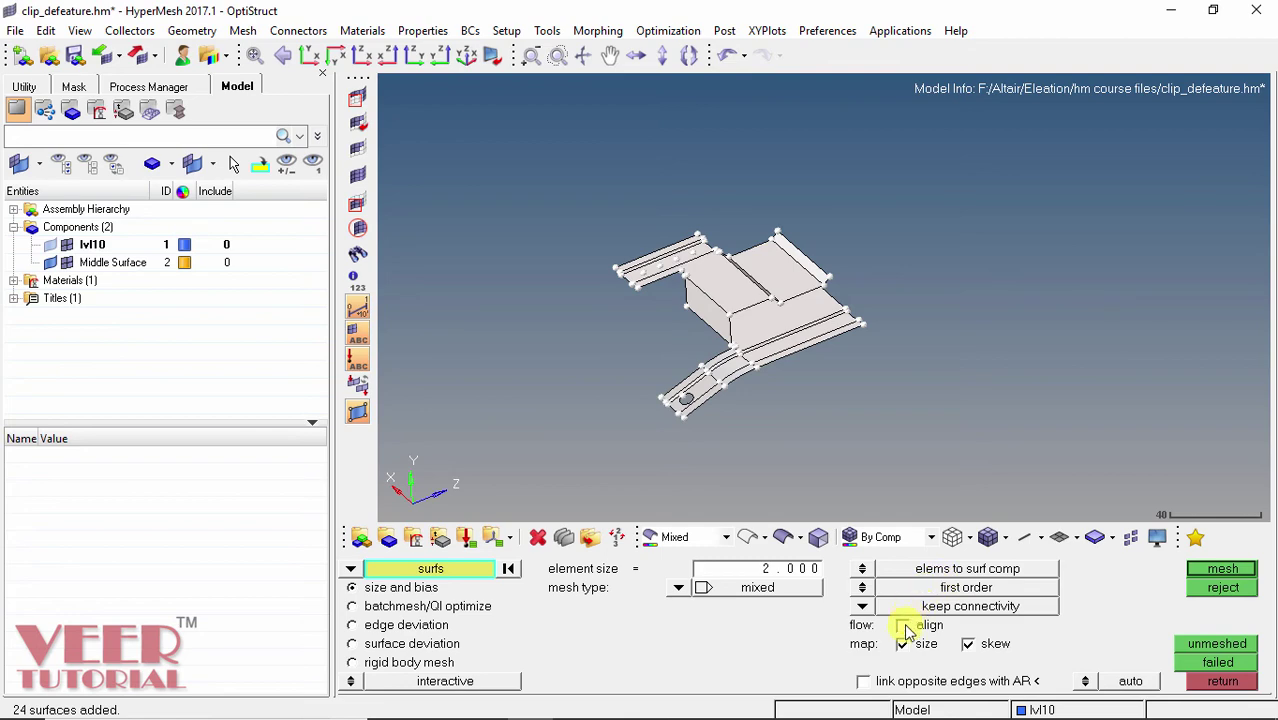
{"action": "left_click", "coordinate": [1222, 572]}
{"action": "left_click", "coordinate": [1222, 684]}
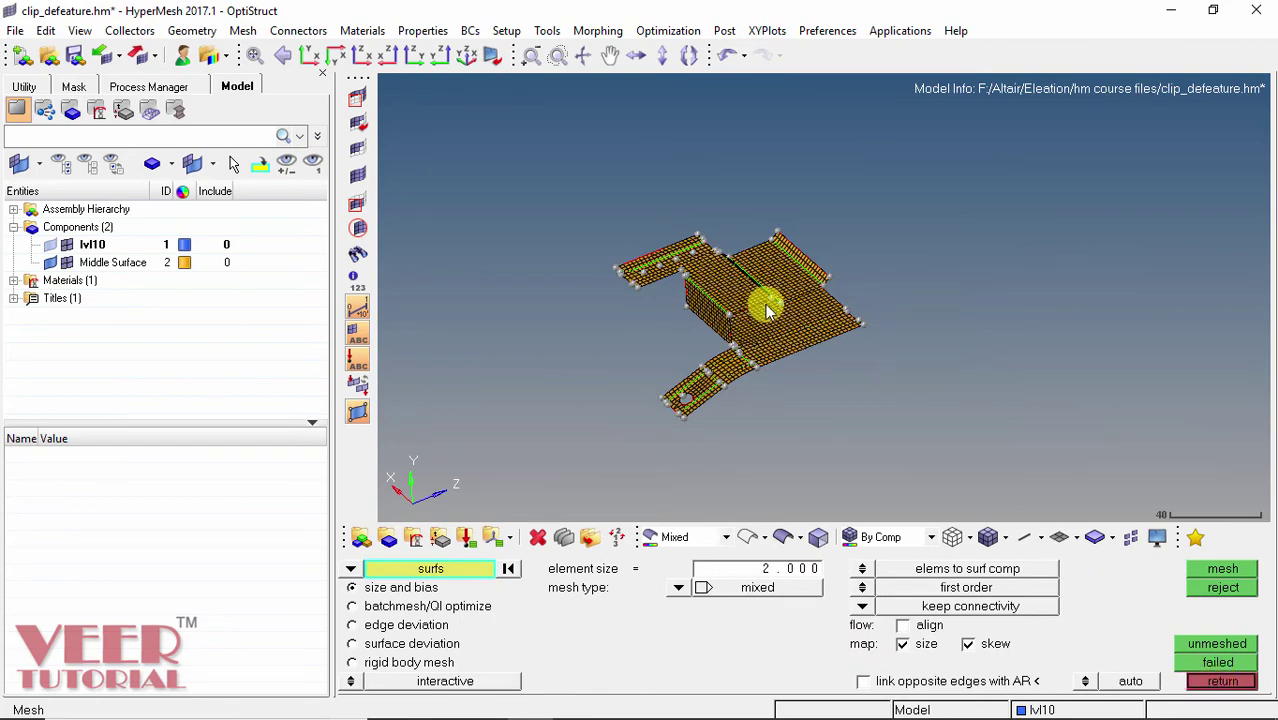
{"action": "scroll", "coordinate": [670, 385], "scroll_direction": "up", "scroll_amount": 5}
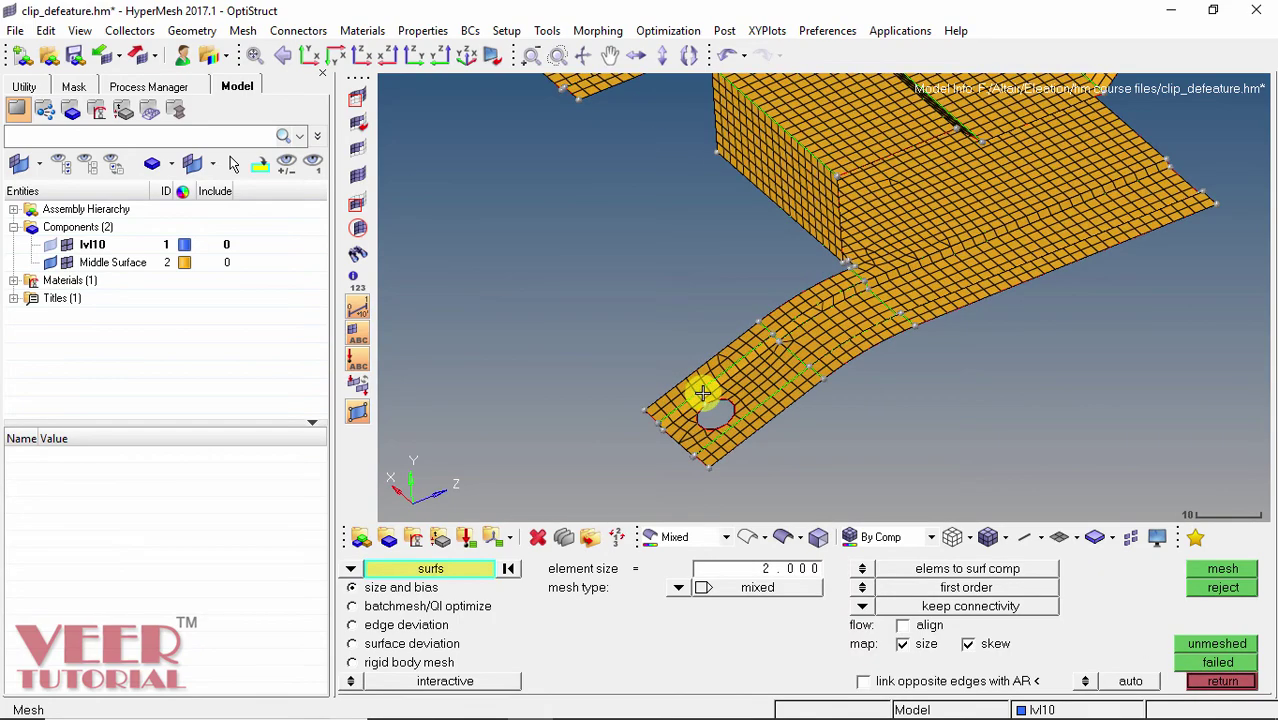
{"action": "scroll", "coordinate": [703, 395], "scroll_direction": "down", "scroll_amount": 5}
{"action": "left_click_drag", "start_coordinate": [964, 305], "coordinate": [839, 293], "text": "ctrl"}
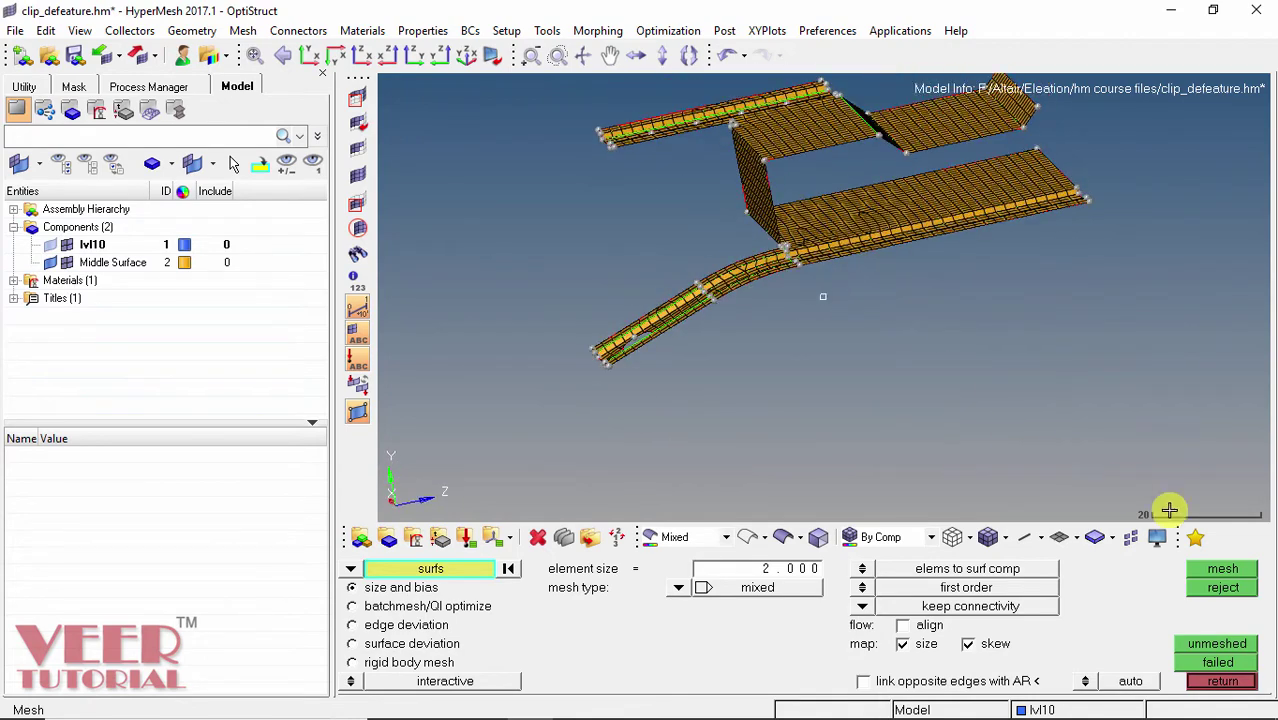
{"action": "left_click", "coordinate": [1200, 681]}
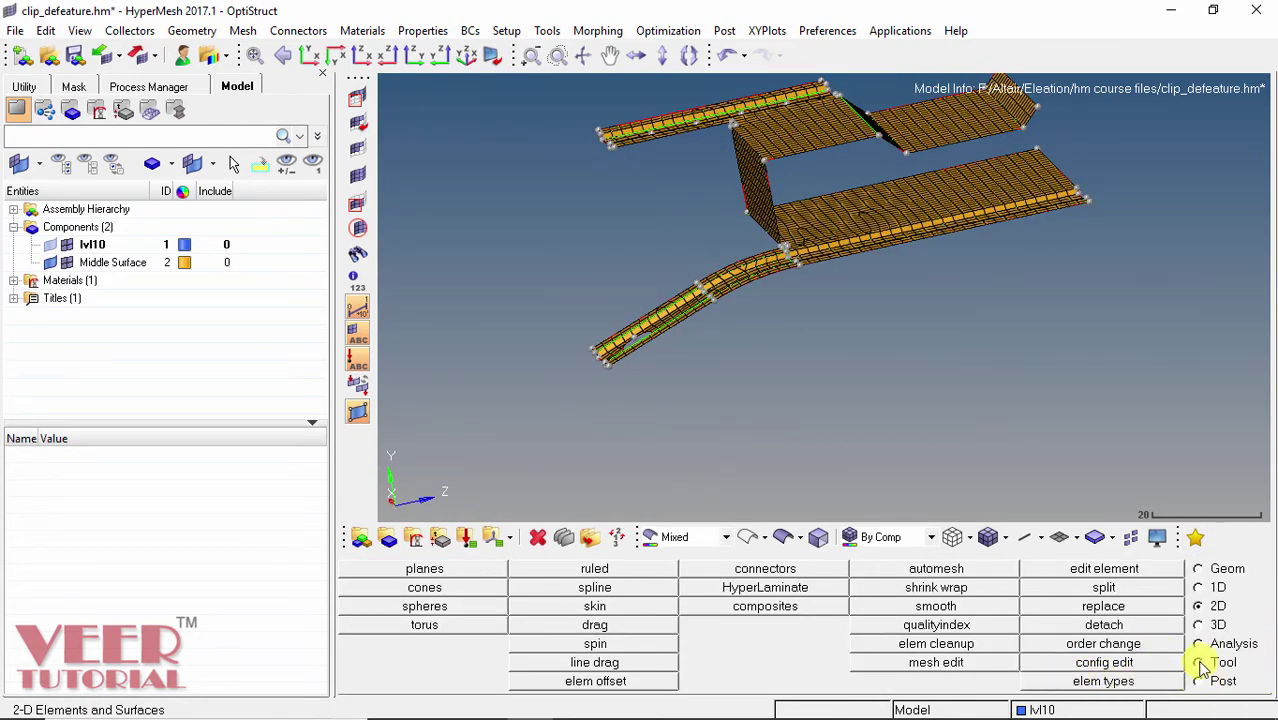
{"action": "left_click", "coordinate": [1200, 665]}
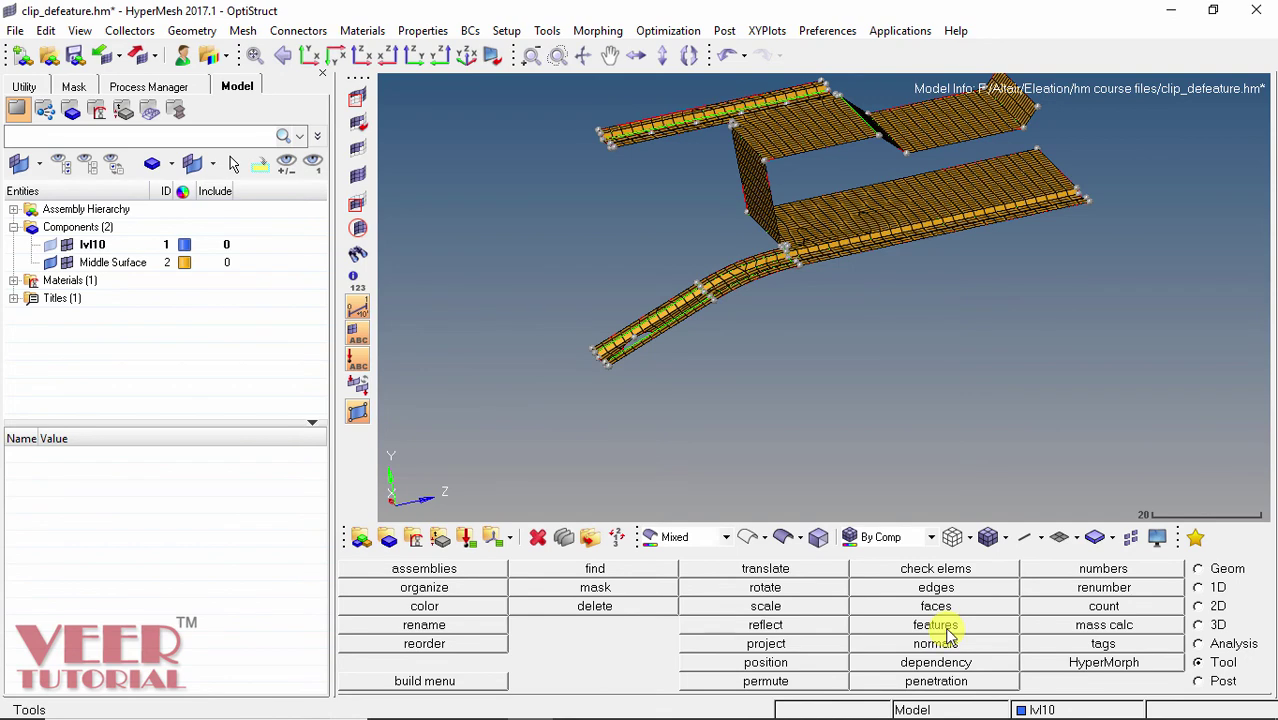
Check 2D elements for warpage >5, aspect >5, jacobian <0.7, tria angles <20/>120, and length <1.5.
{"action": "left_click", "coordinate": [938, 568]}
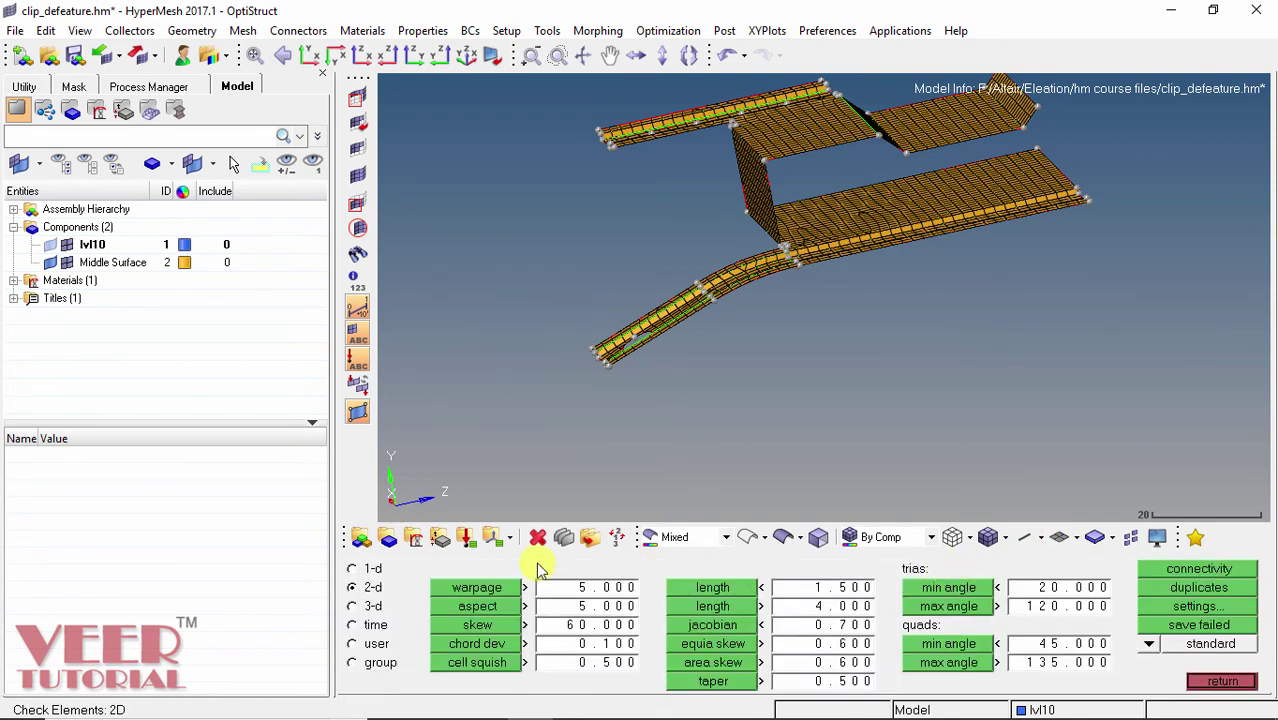
{"action": "left_click", "coordinate": [474, 590]}
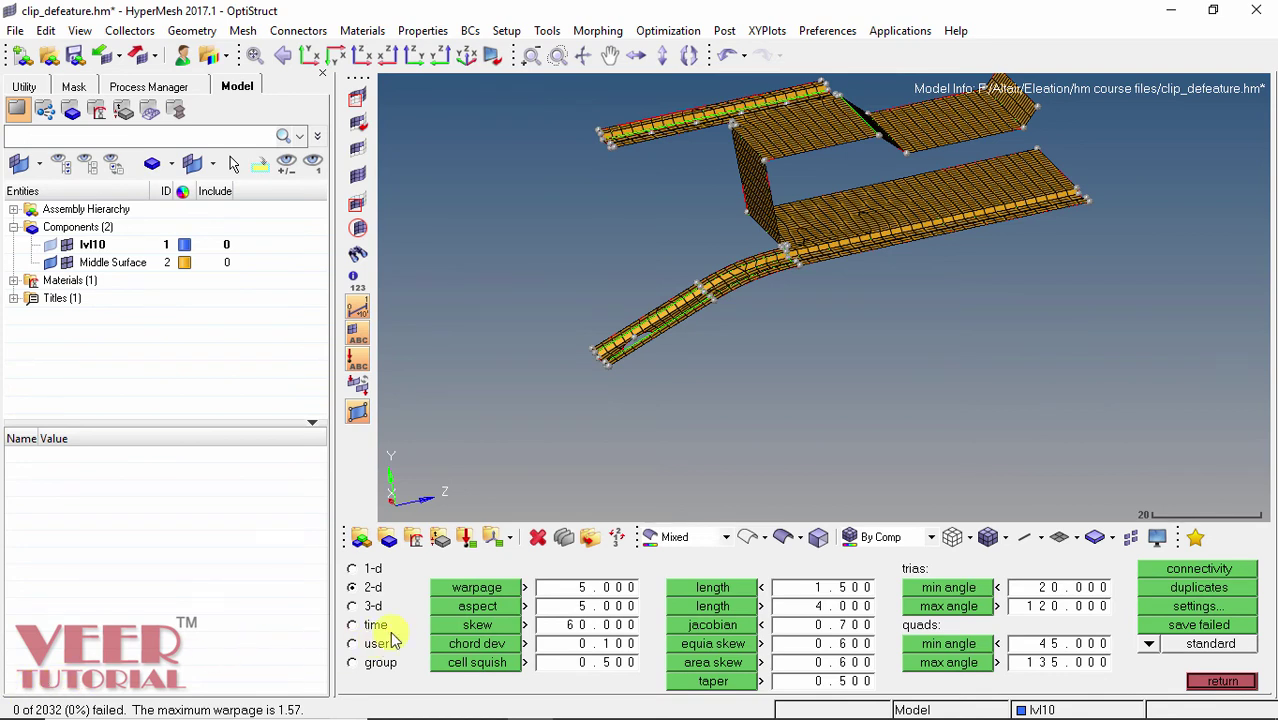
{"action": "left_click", "coordinate": [469, 606]}
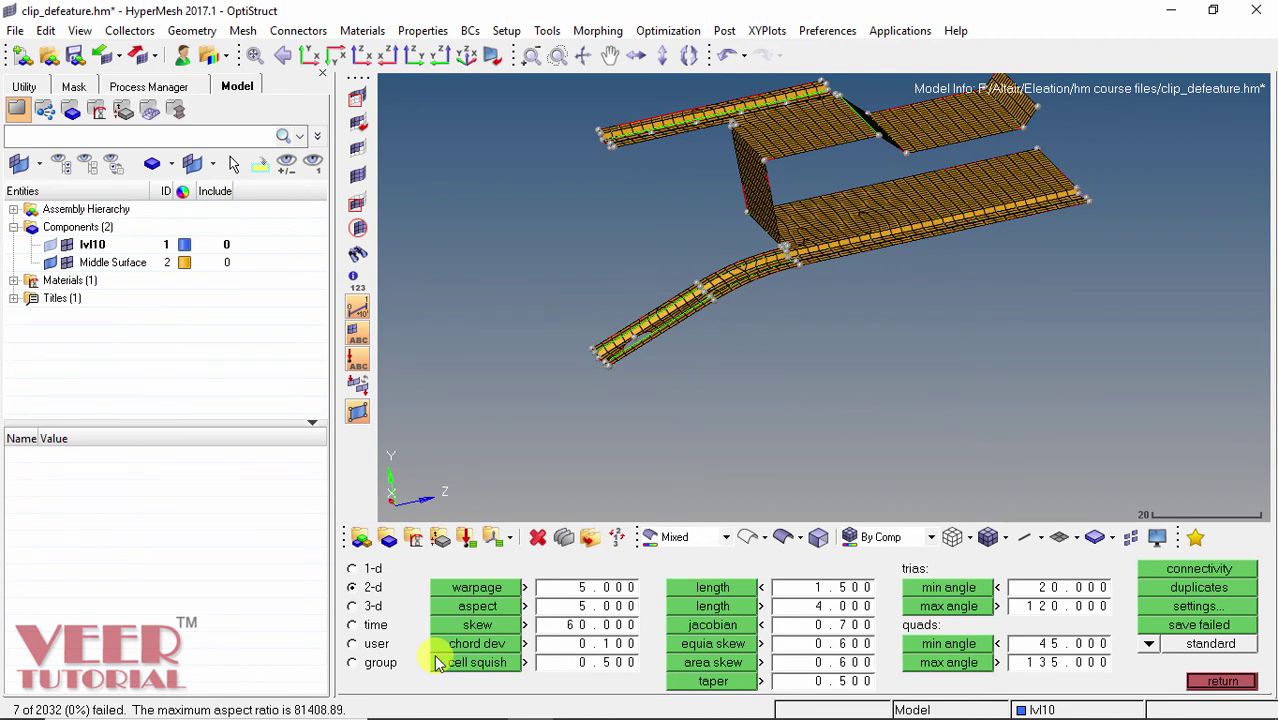
{"action": "left_click", "coordinate": [712, 624]}
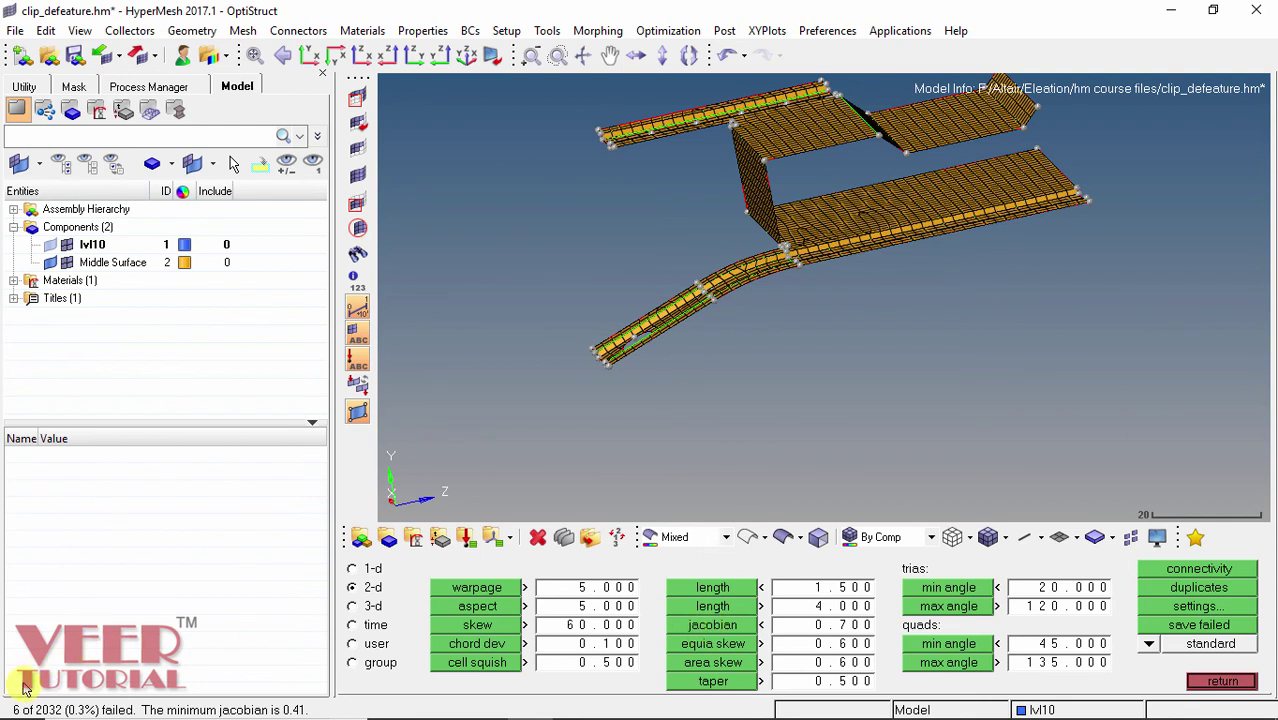
{"action": "left_click", "coordinate": [946, 590]}
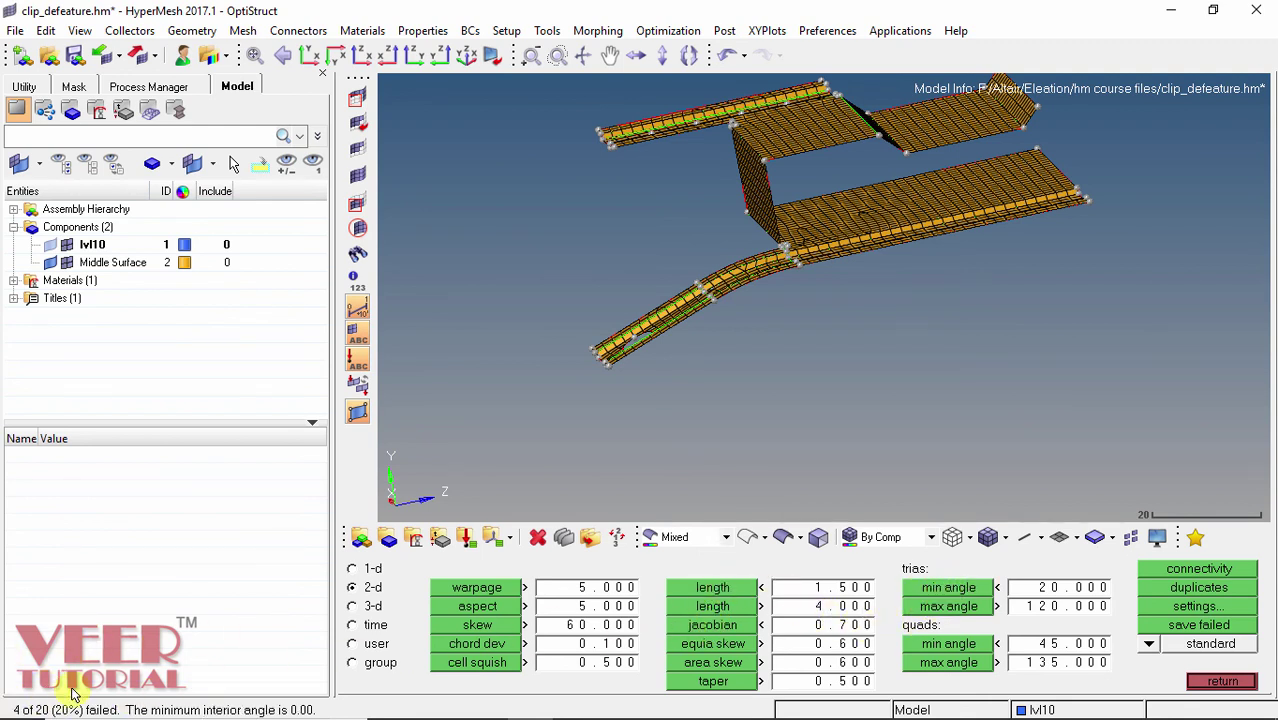
{"action": "left_click", "coordinate": [942, 606]}
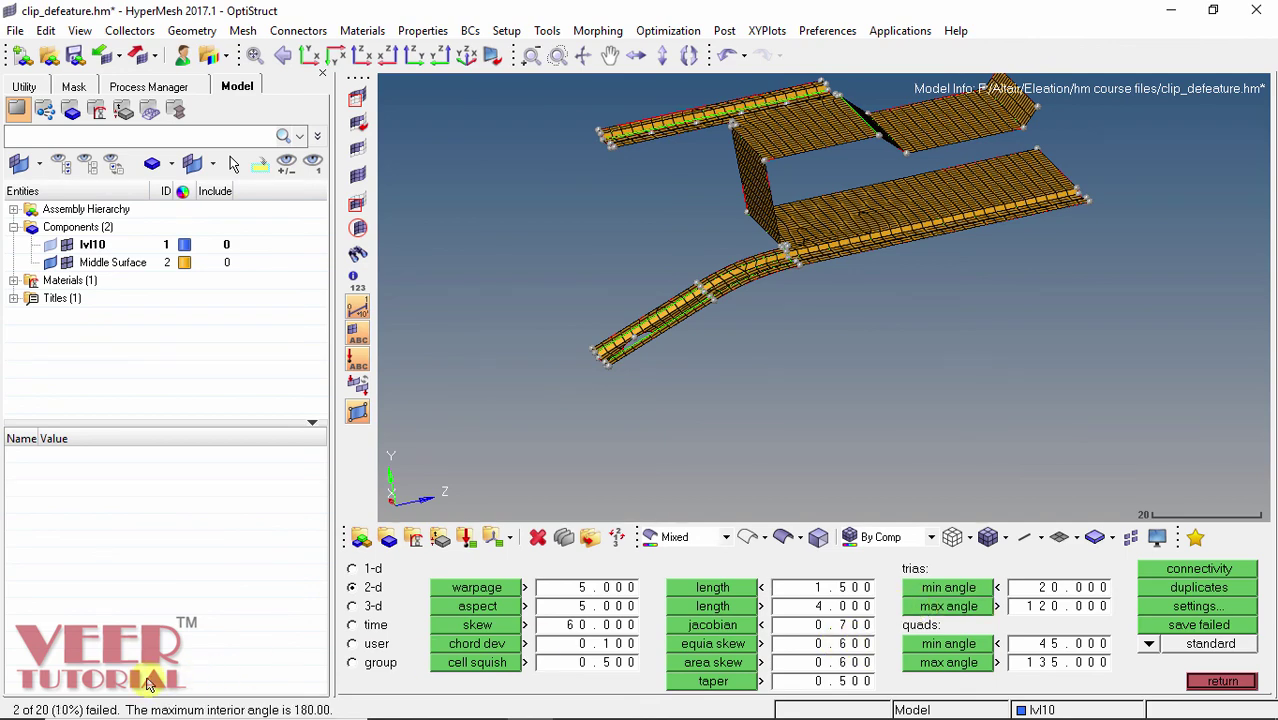
{"action": "left_click", "coordinate": [709, 589]}
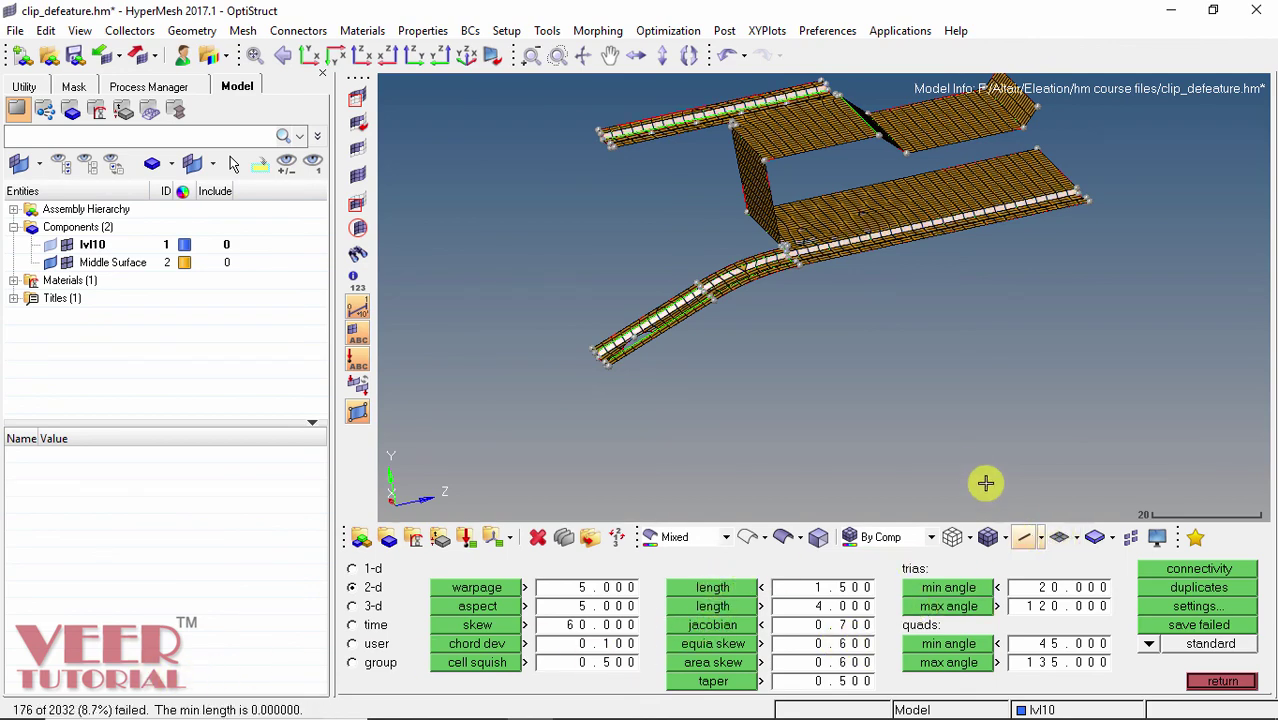